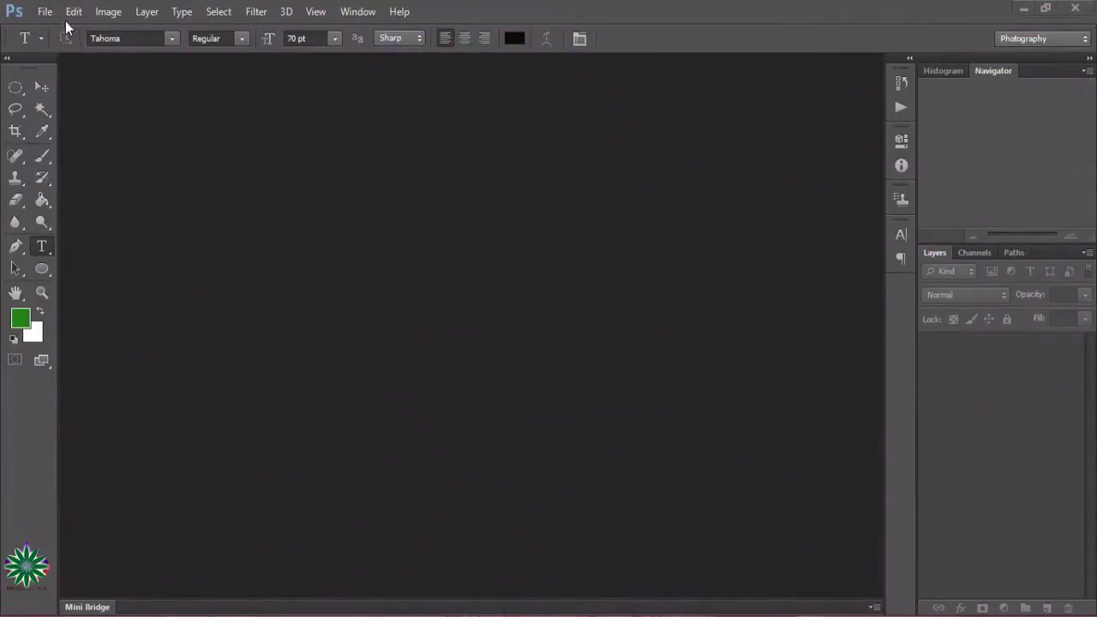
- Open the photo woman-portrait-girl-color-90754.jpeg from the File > Open browser
click(45, 11)
click(60, 48)
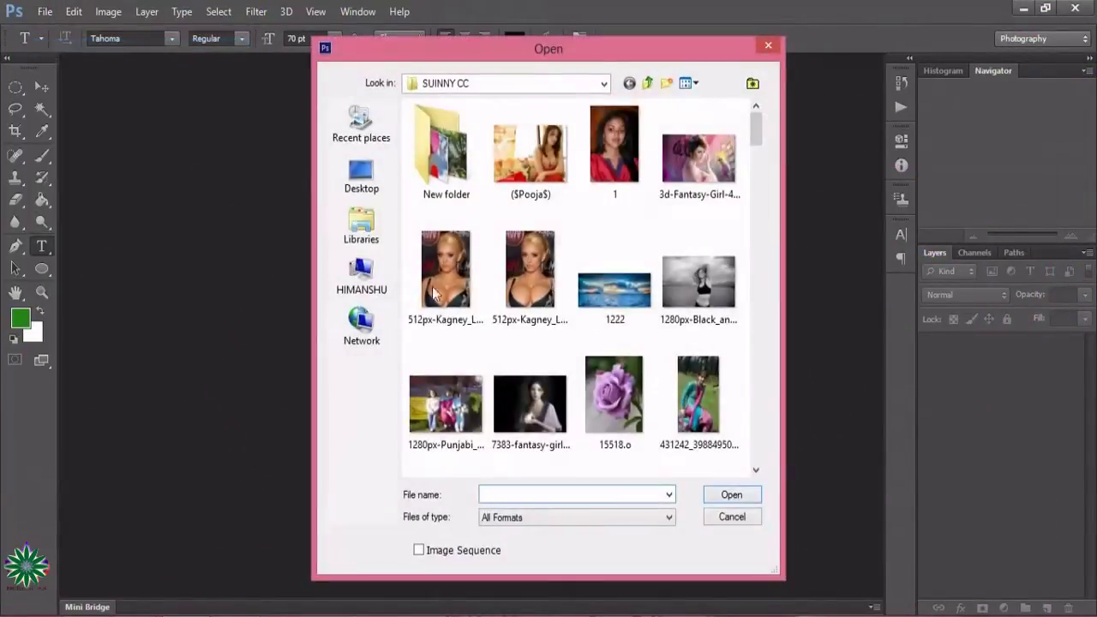
drag(754, 136, 769, 447)
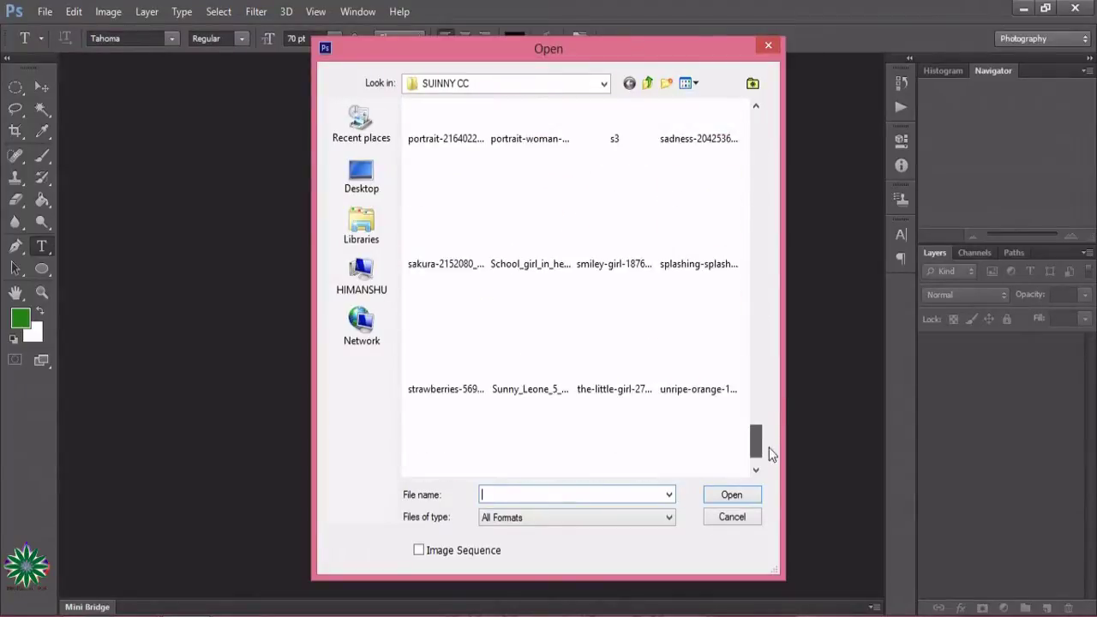
double_click(608, 428)
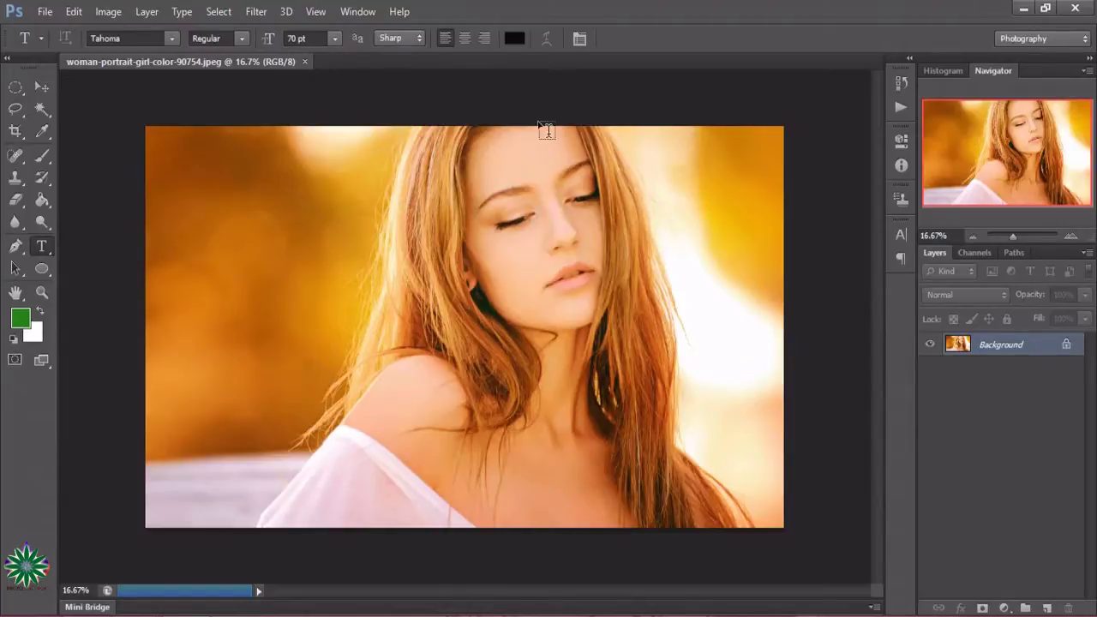
- Create a new blank 1920×1080, 300 ppi document, Untitled-1
click(38, 12)
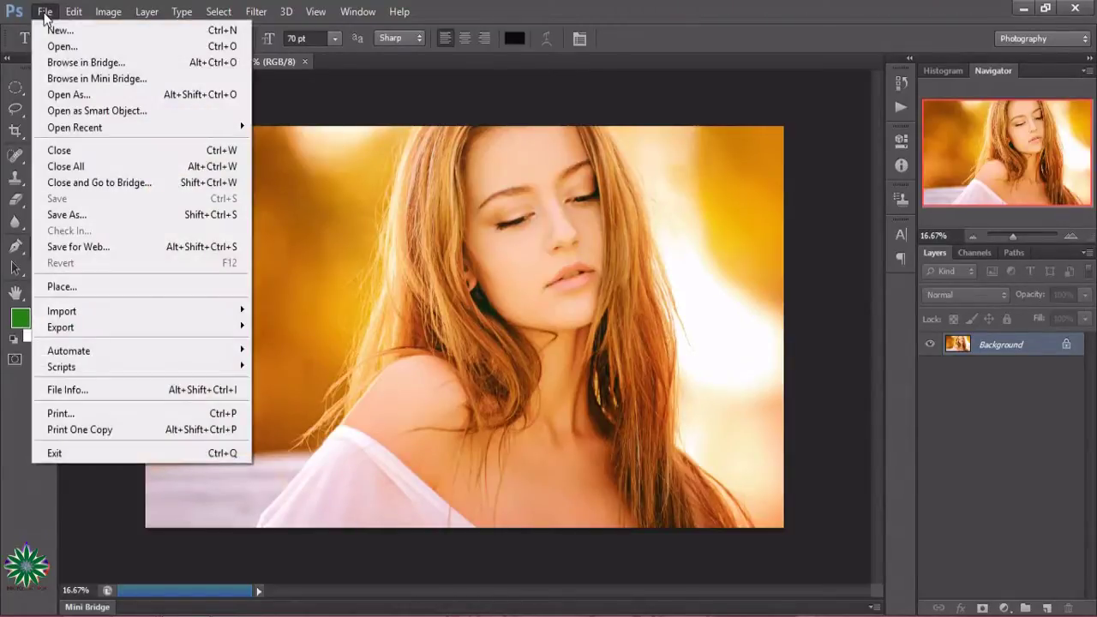
key(Escape)
key(ctrl+n)
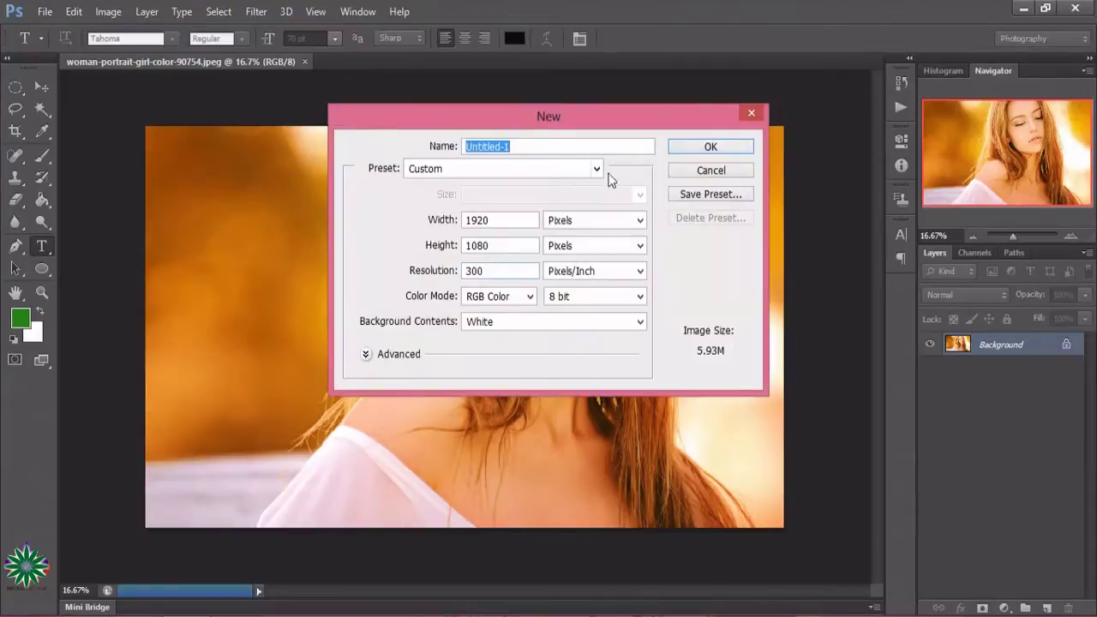
click(685, 142)
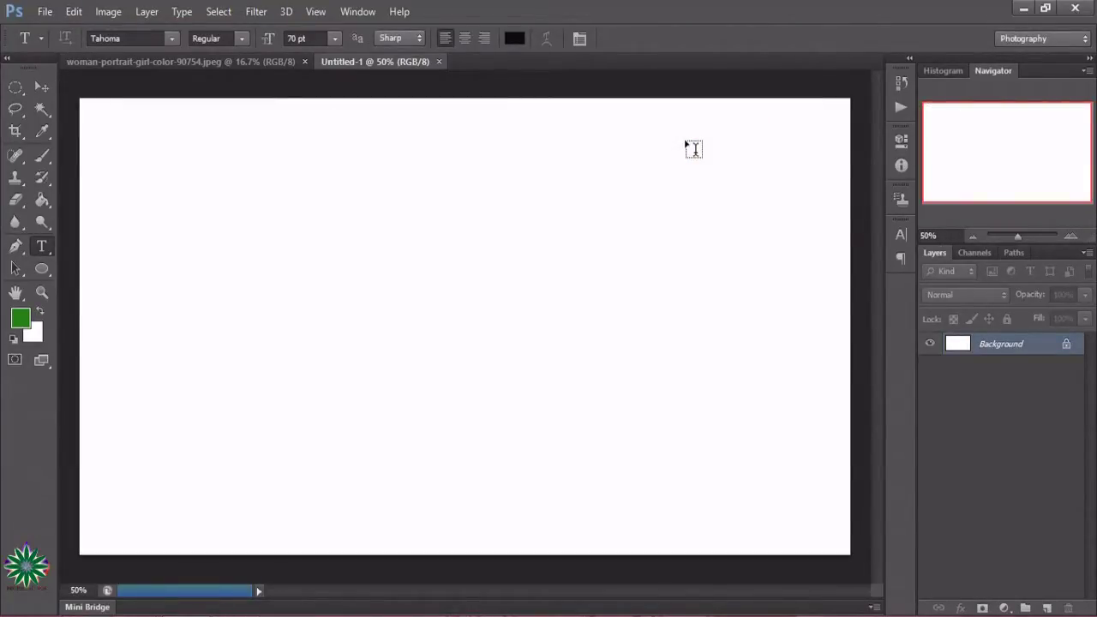
- Convert the locked Background into an unlocked layer named Layer 0
double_click(1067, 346)
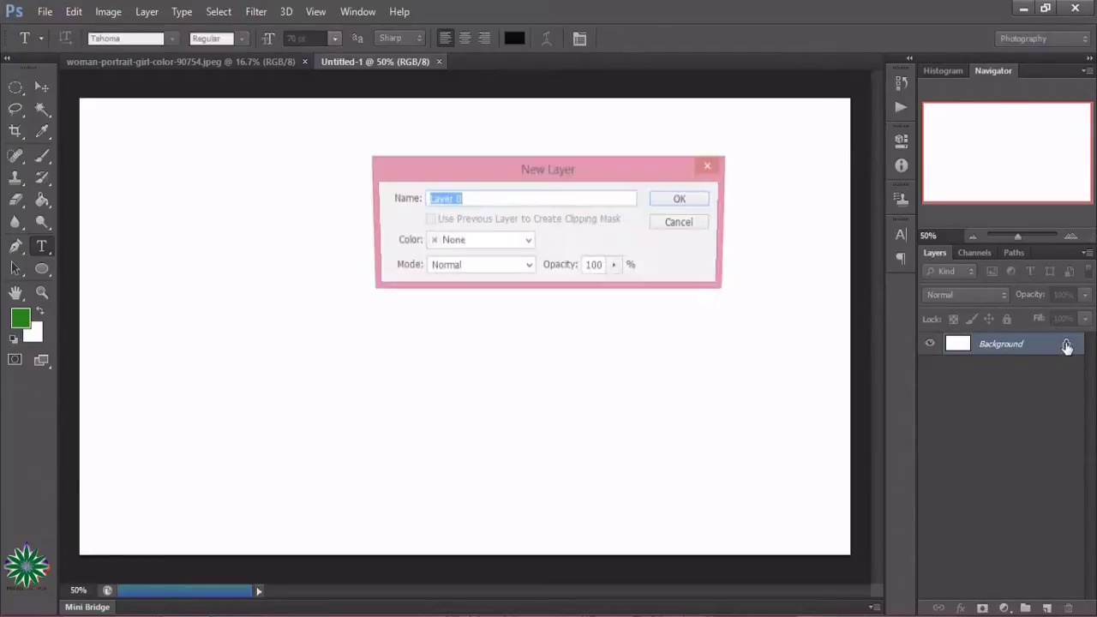
click(695, 200)
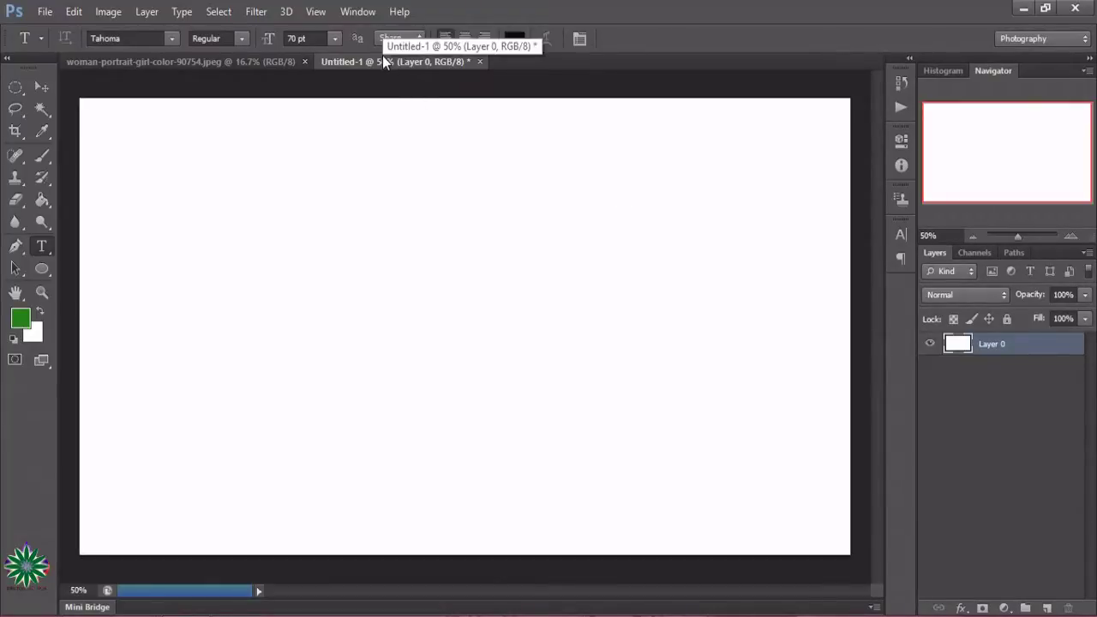
click(45, 198)
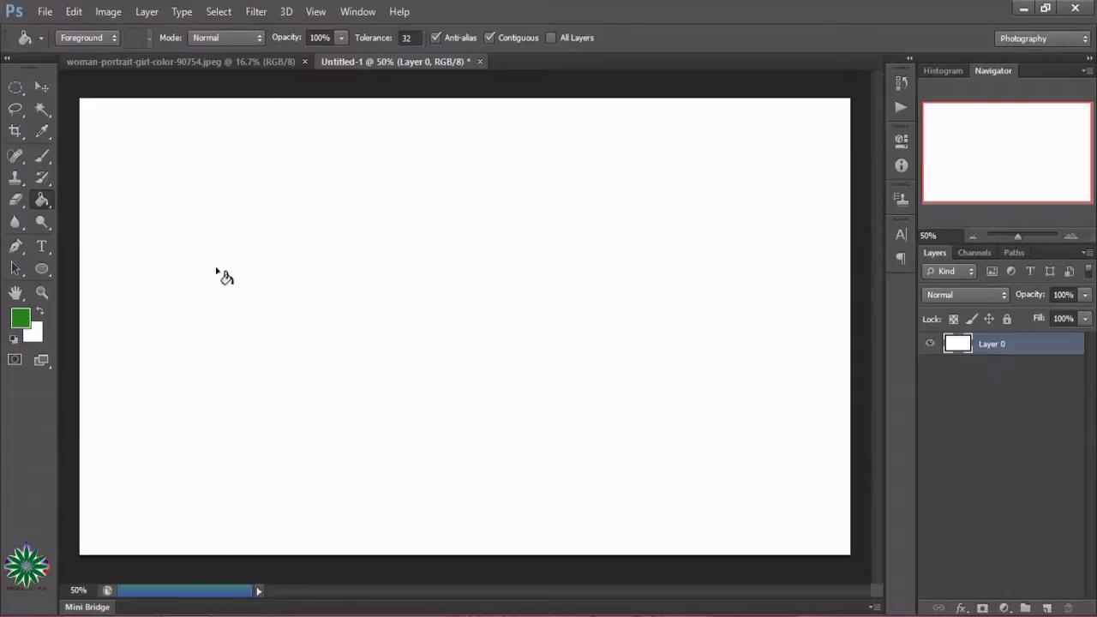
- Fill Layer 0 solid green with the Paint Bucket and bring the portrait document forward
click(41, 86)
click(41, 199)
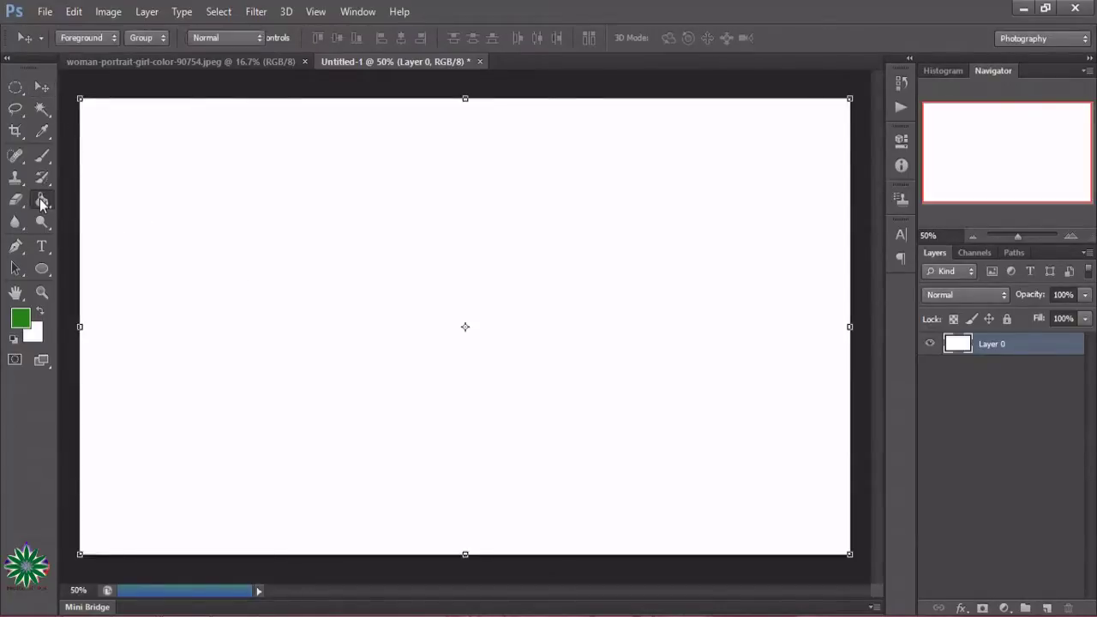
click(316, 342)
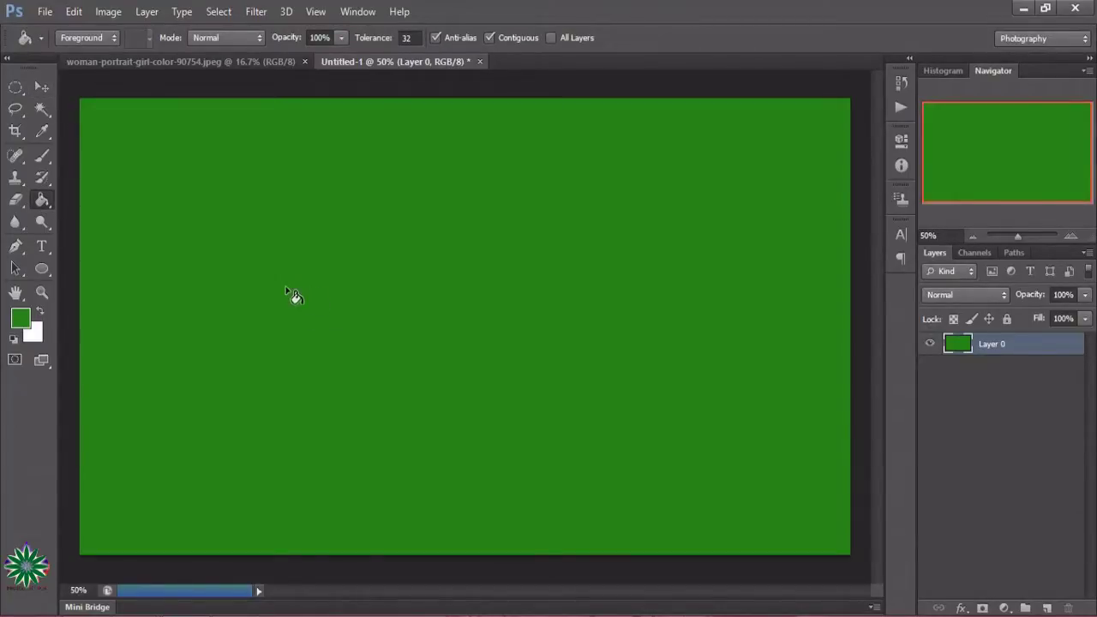
click(180, 62)
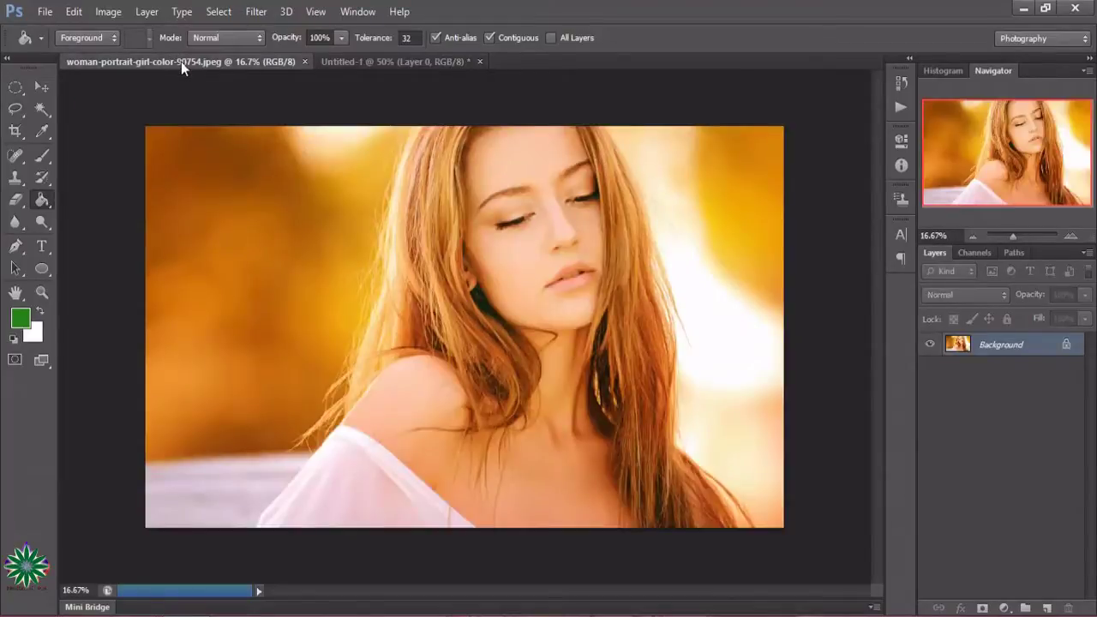
- Drag the portrait photo into Untitled-1 as Layer 1
click(42, 89)
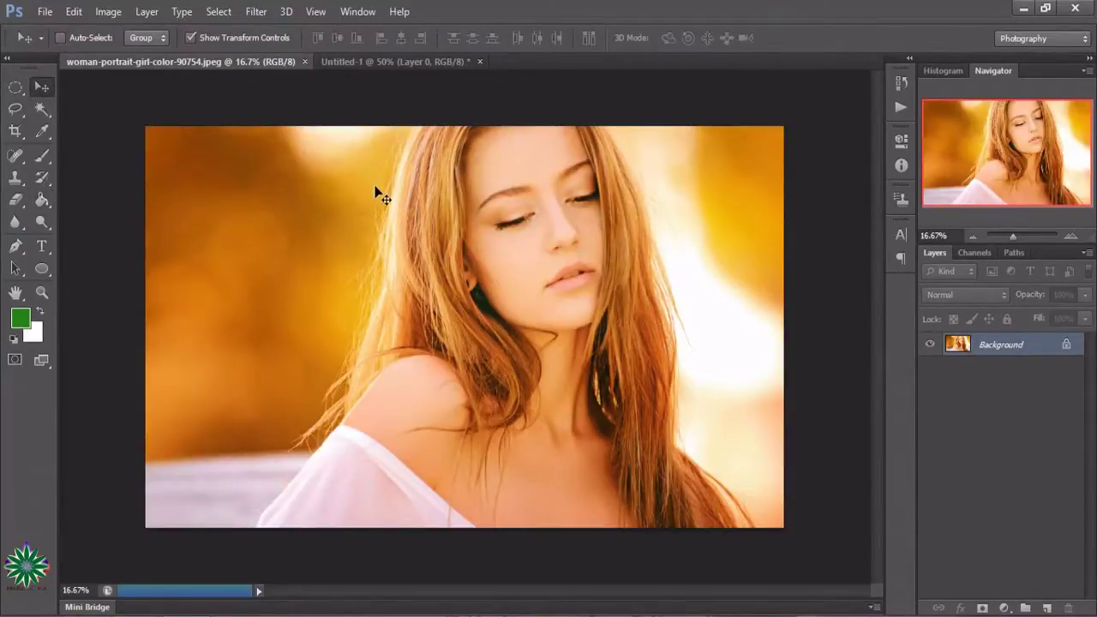
drag(375, 181, 400, 297)
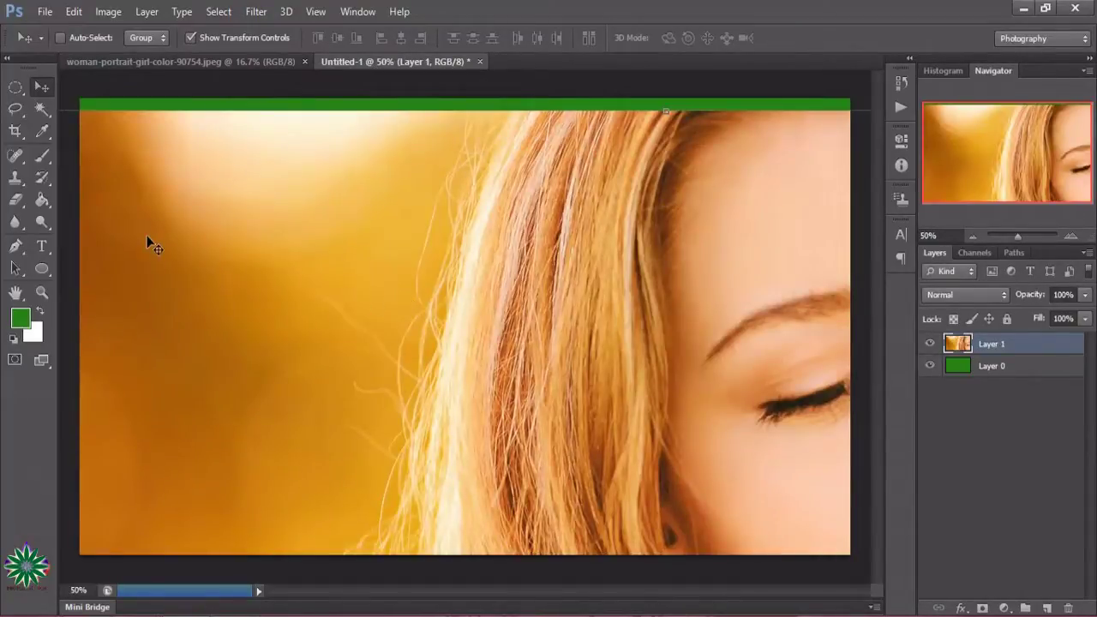
drag(147, 240, 517, 287)
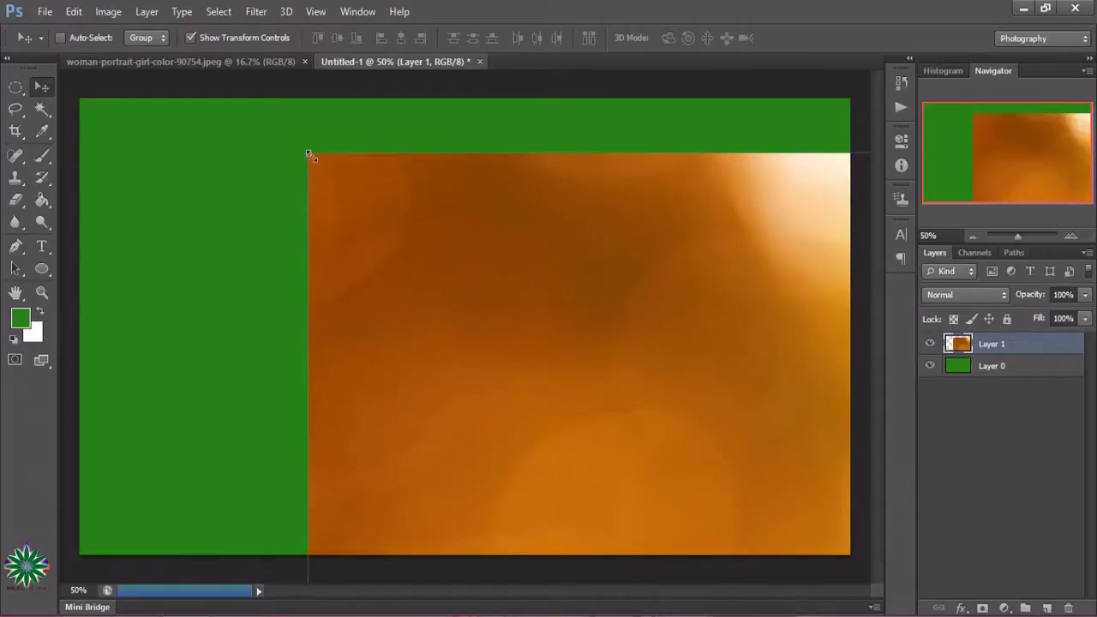
- Free-transform Layer 1 down to about 46.36% × 35.07%
drag(309, 153, 678, 372)
mouse_move(752, 448)
mouse_down()
mouse_move(191, 284)
mouse_move(160, 255)
mouse_move(277, 215)
mouse_up()
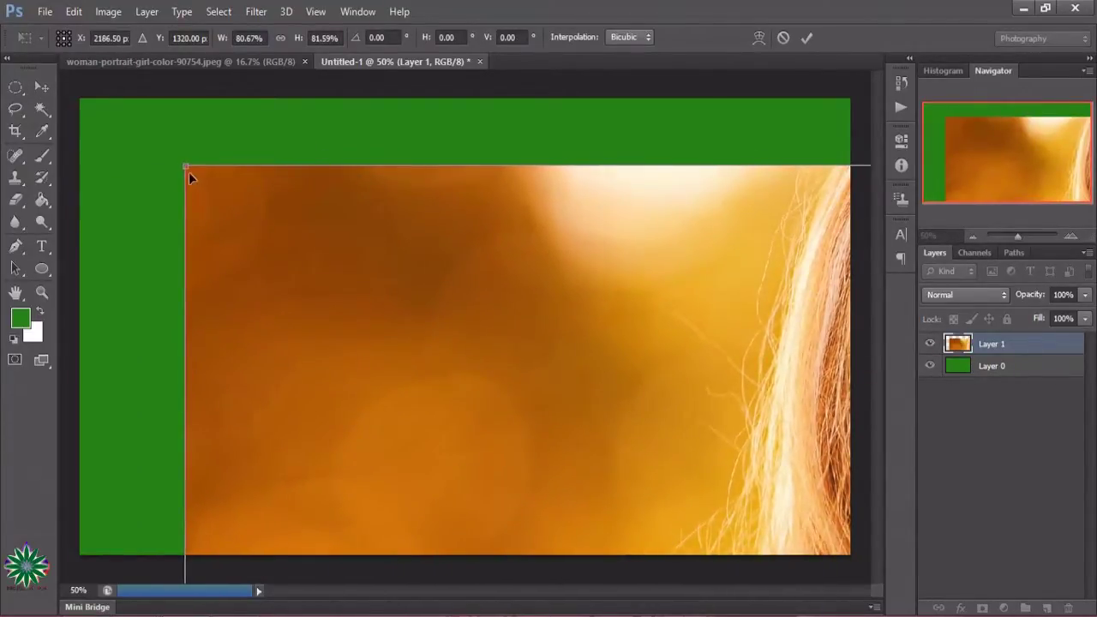
mouse_move(187, 170)
mouse_down()
mouse_move(507, 406)
mouse_move(606, 502)
mouse_move(151, 159)
mouse_move(203, 225)
mouse_move(441, 431)
mouse_up()
drag(526, 495, 227, 268)
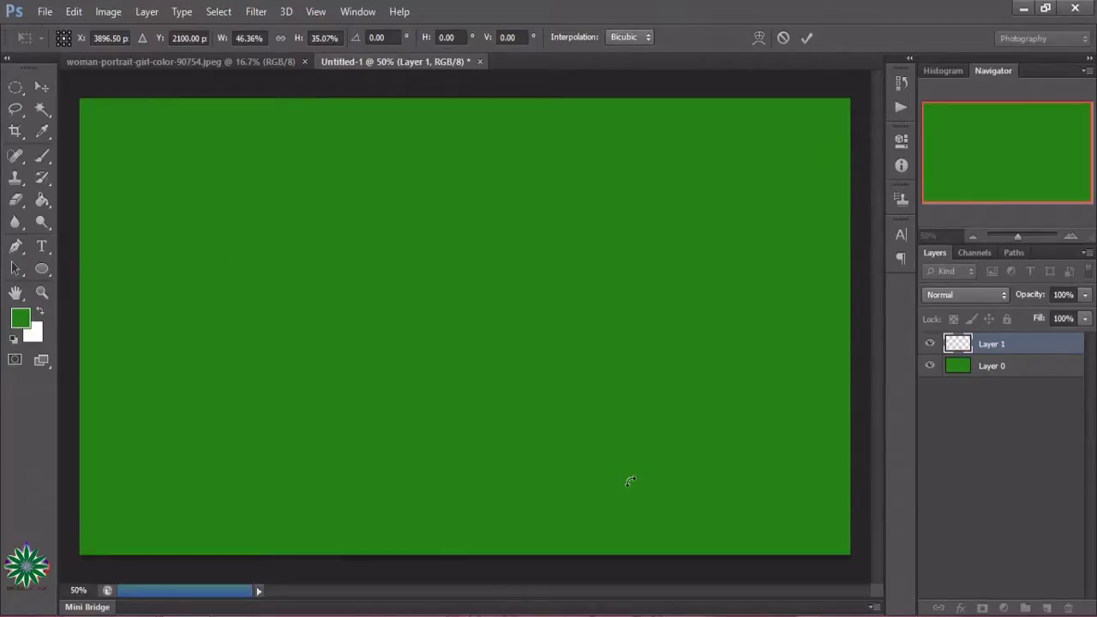
- Reshape the portrait into a full-width strip at 40.26% × 12.51% across the green canvas
key(ctrl+z)
drag(563, 470, 302, 239)
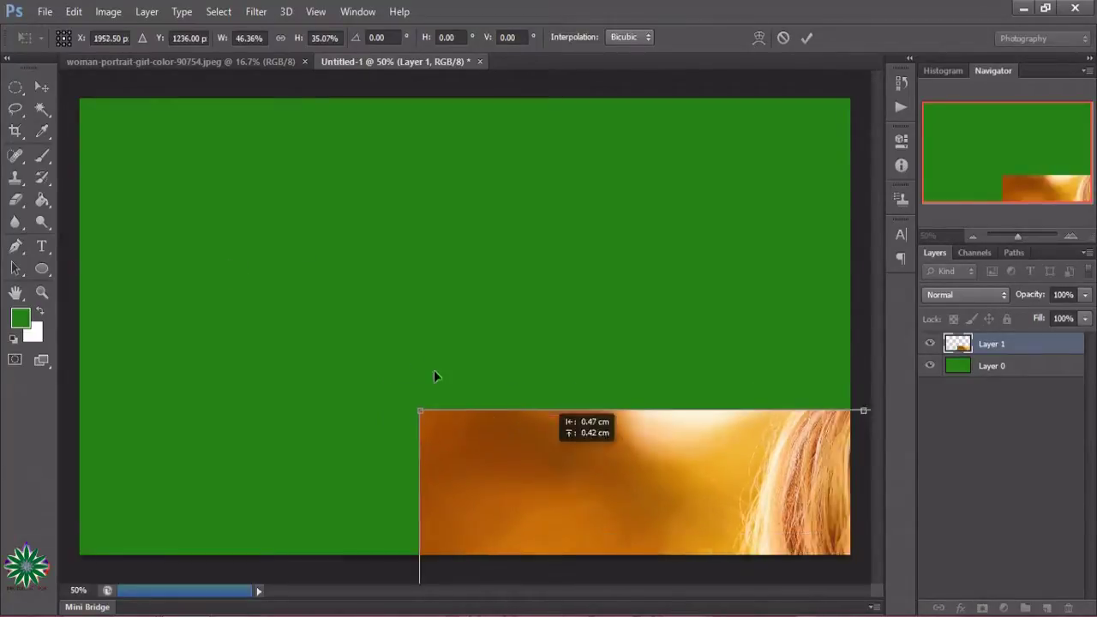
drag(200, 209, 470, 421)
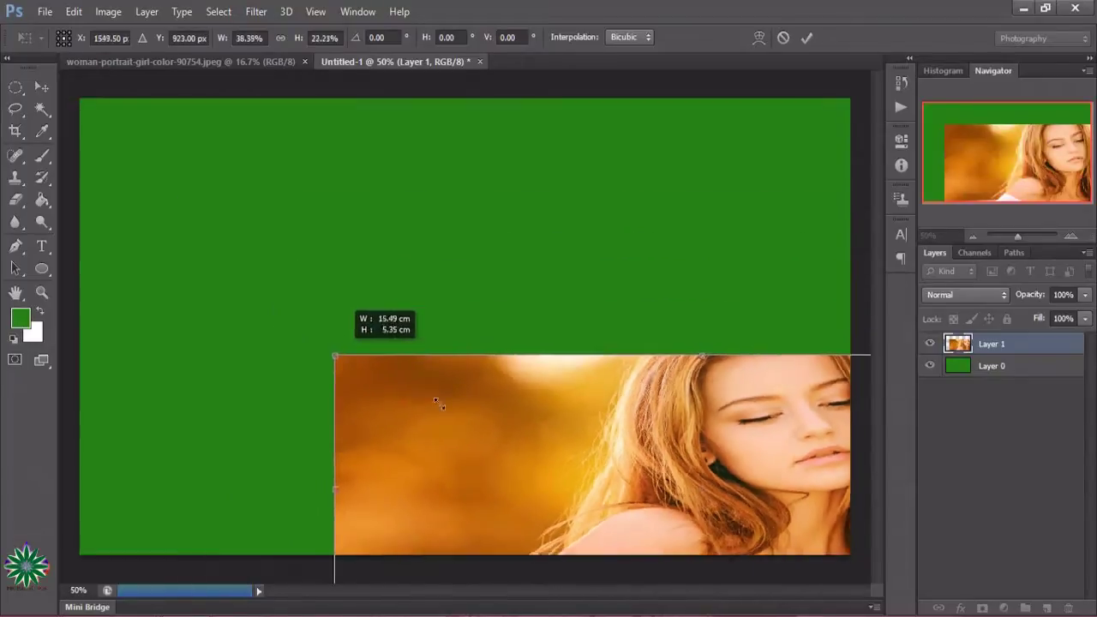
drag(533, 459, 274, 264)
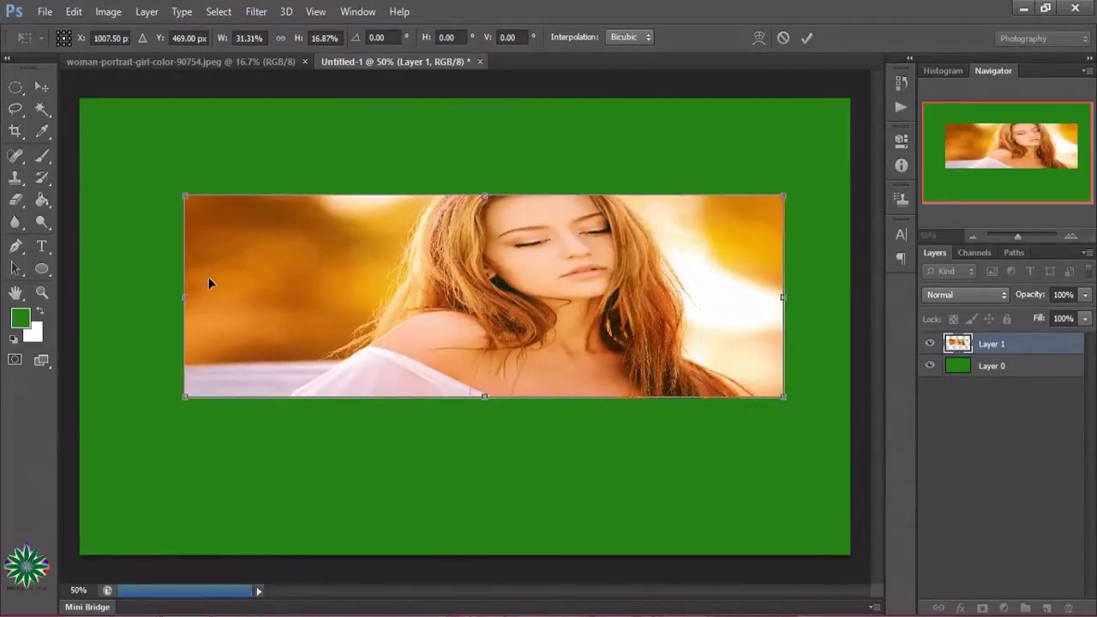
mouse_move(214, 297)
mouse_down()
mouse_move(138, 335)
mouse_move(115, 322)
mouse_up()
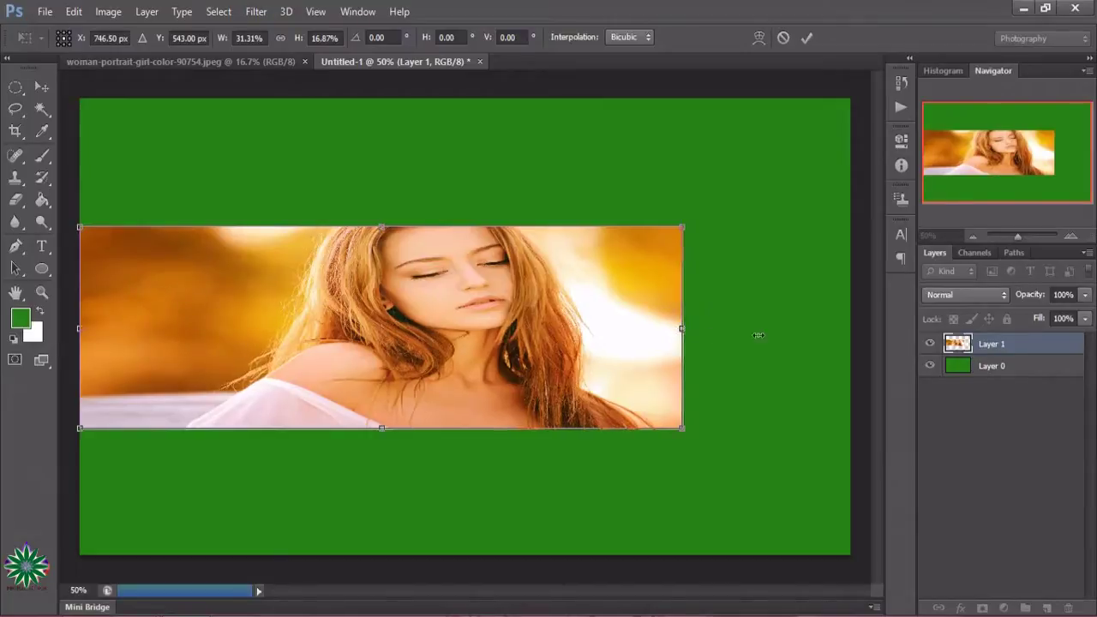
drag(678, 329, 848, 354)
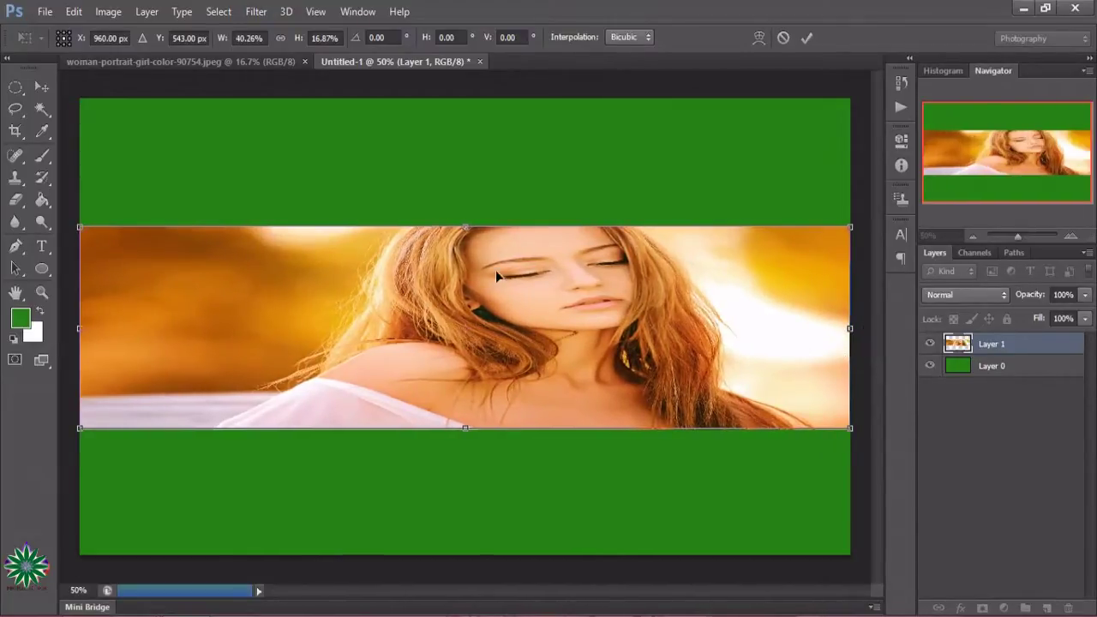
drag(464, 228, 463, 268)
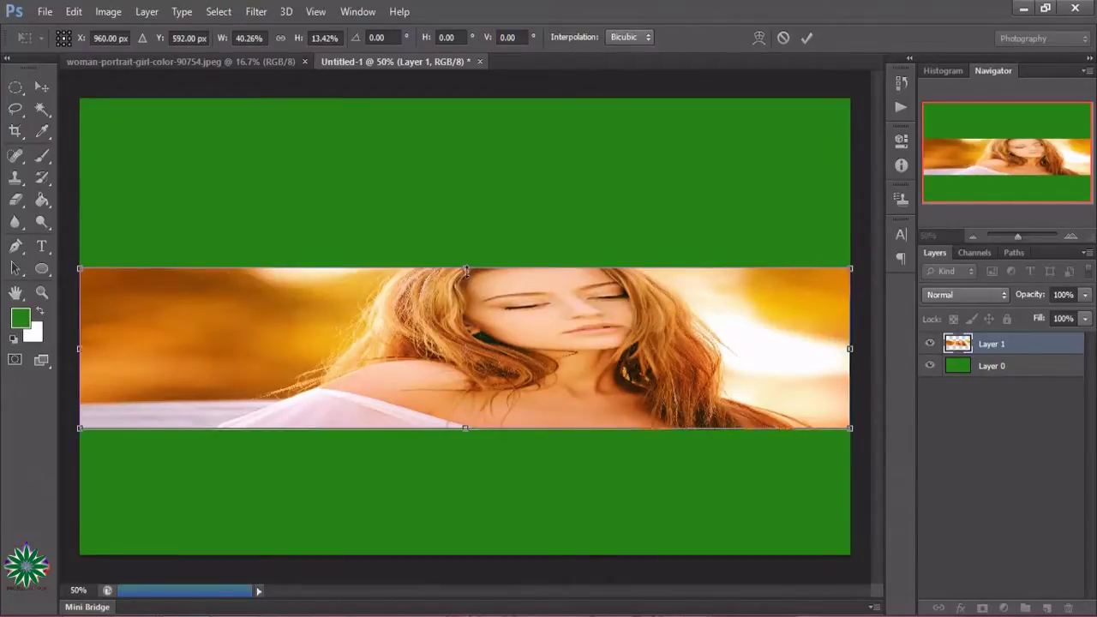
drag(466, 271, 465, 278)
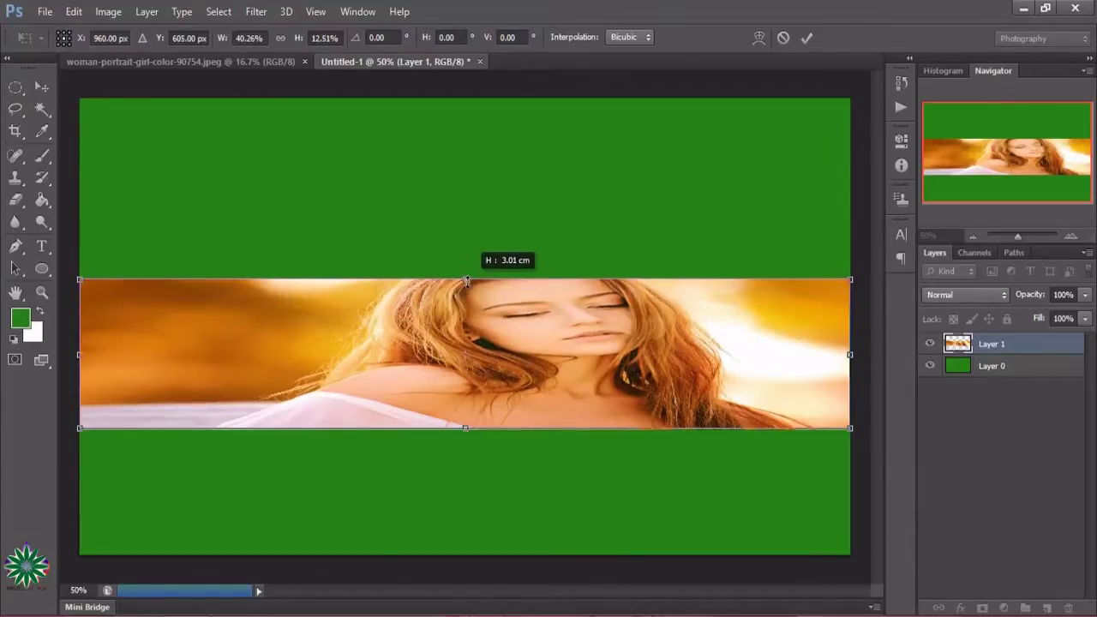
click(809, 38)
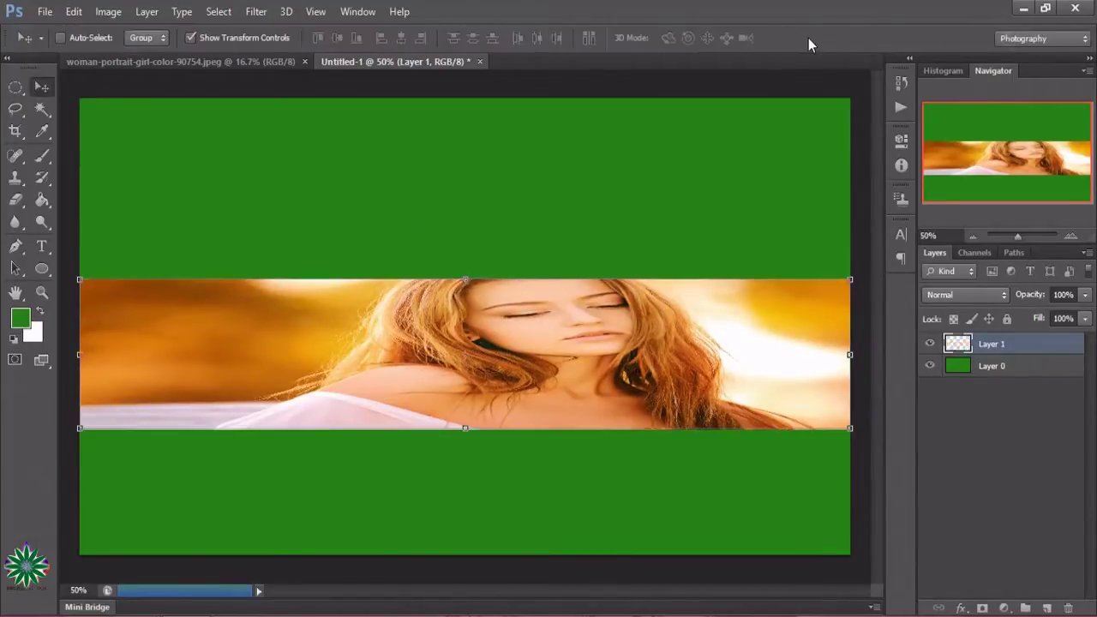
- Start a new text layer on the canvas and give its text a blue colour
click(42, 246)
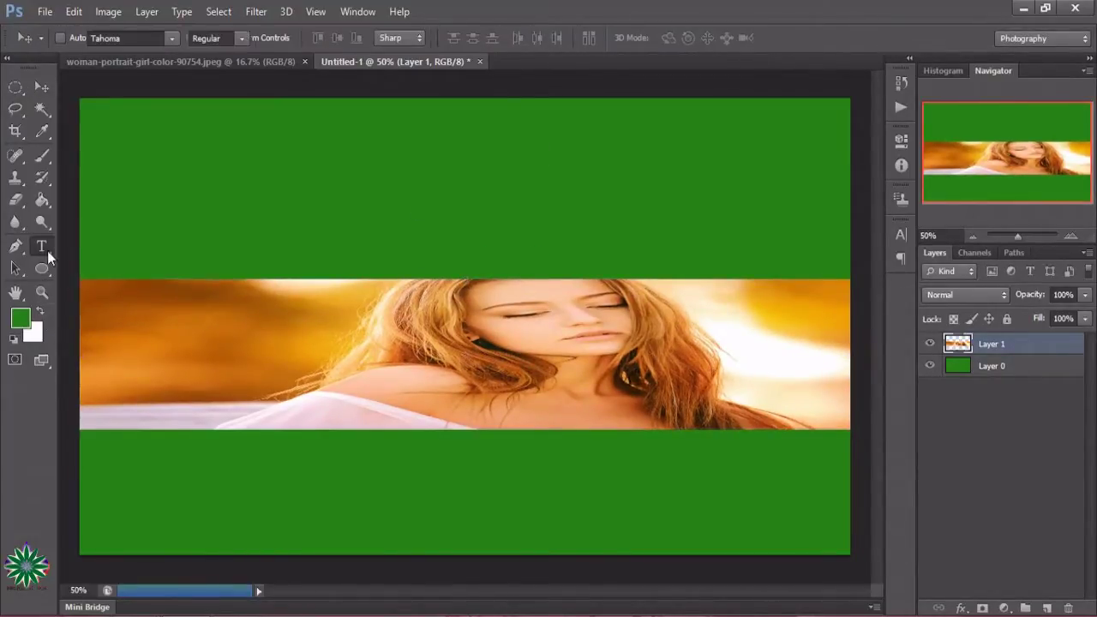
click(239, 326)
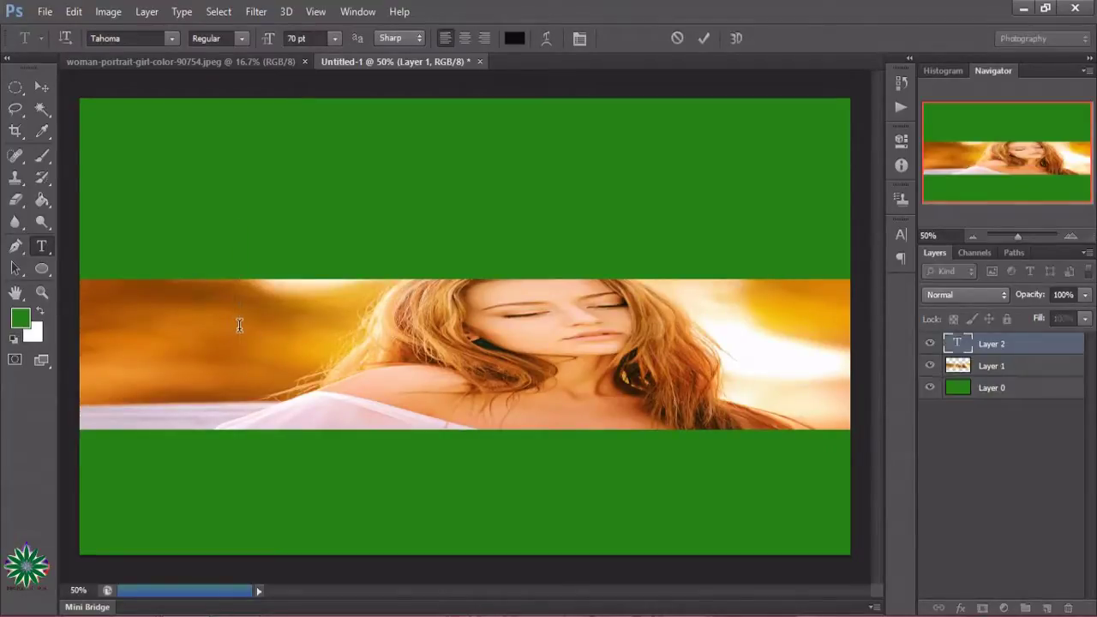
click(513, 38)
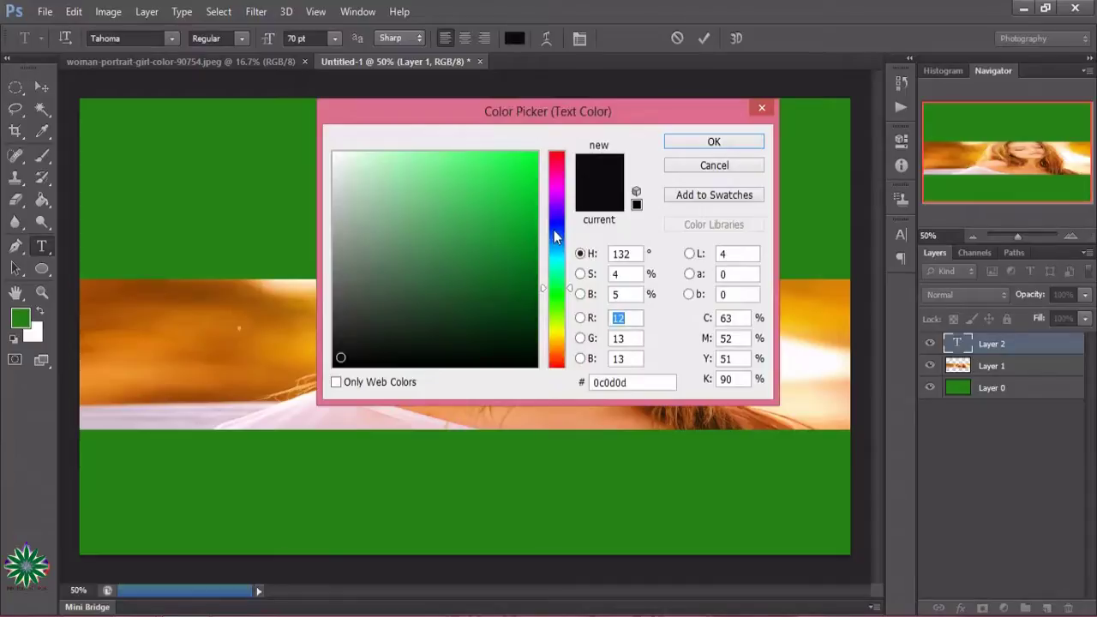
click(553, 229)
click(512, 182)
click(716, 141)
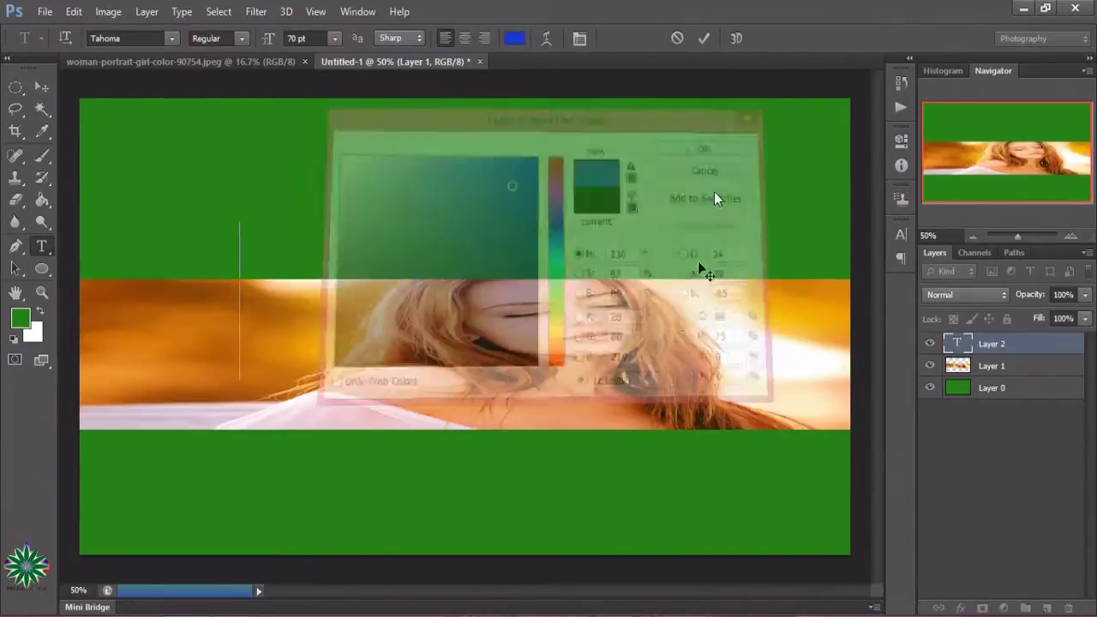
- Set the foreground colour to deep blue #142acc
click(21, 319)
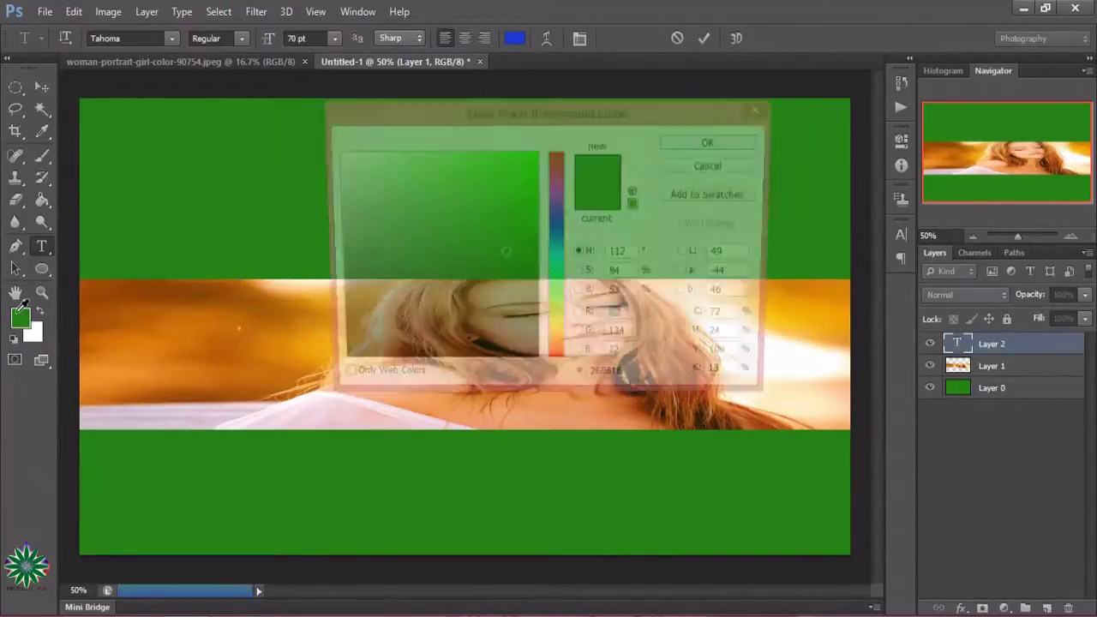
click(515, 174)
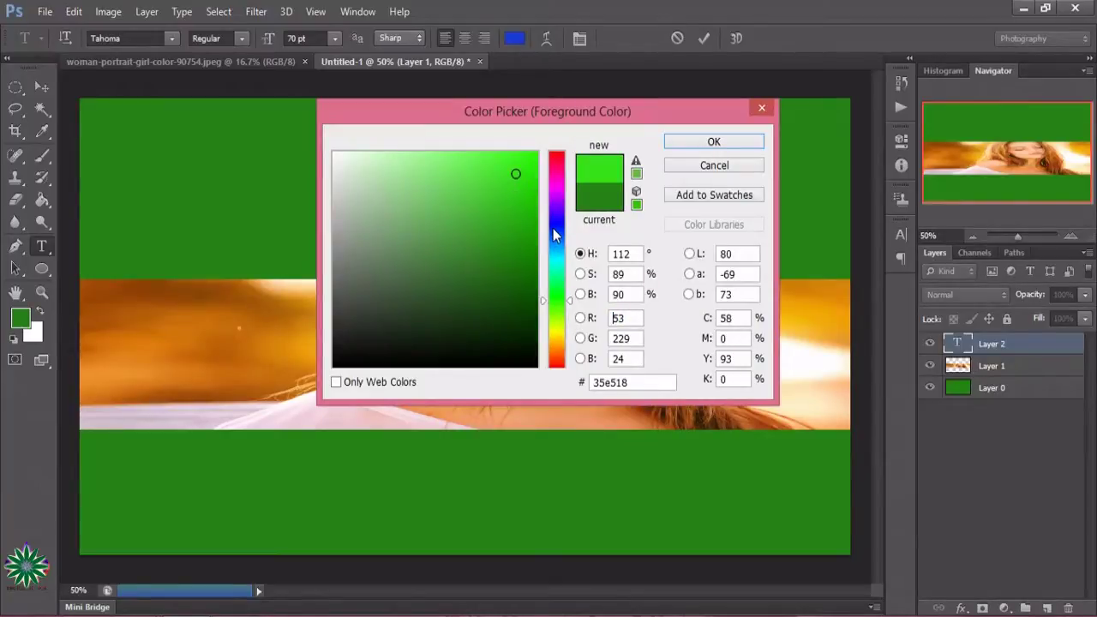
click(553, 230)
click(526, 191)
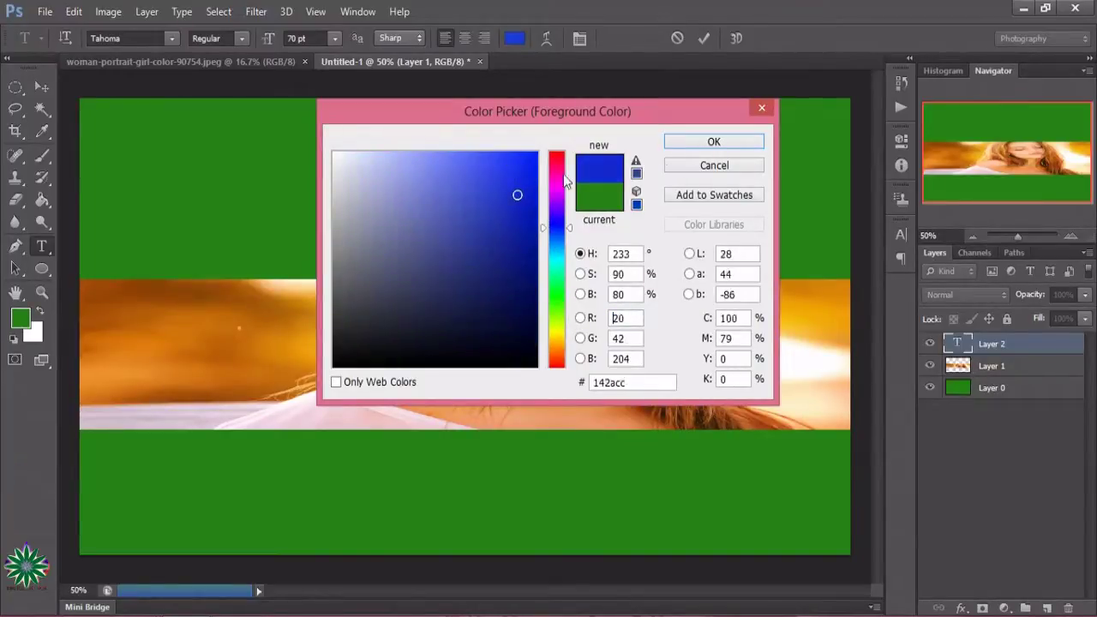
click(685, 141)
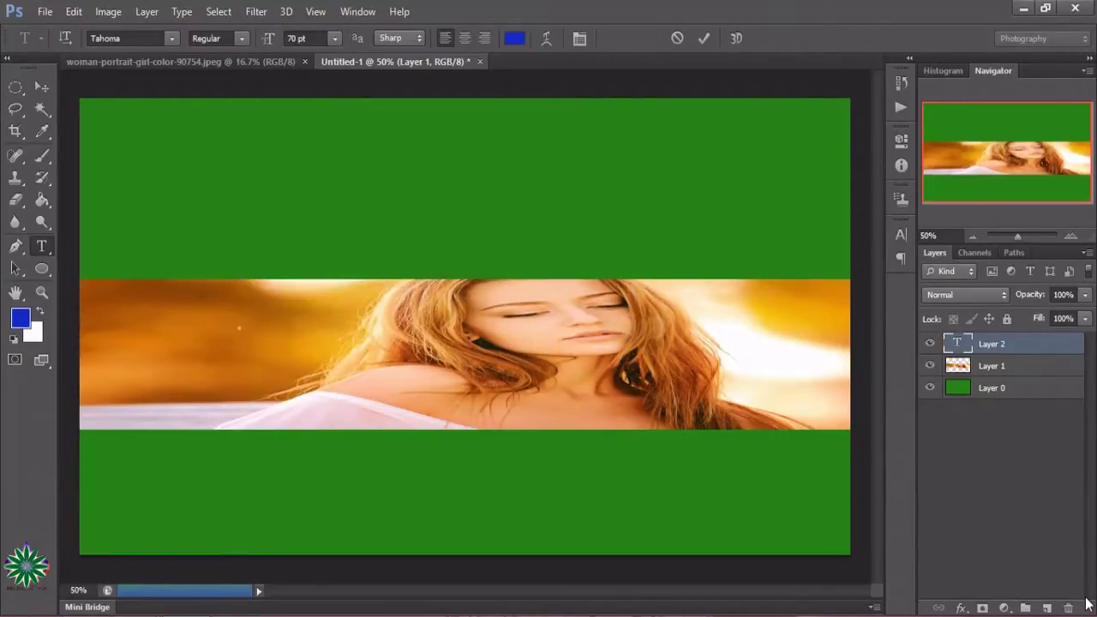
- Type 'PHOTOSHOP', shift it to the canvas's left edge, and add 'N'
text(PH)
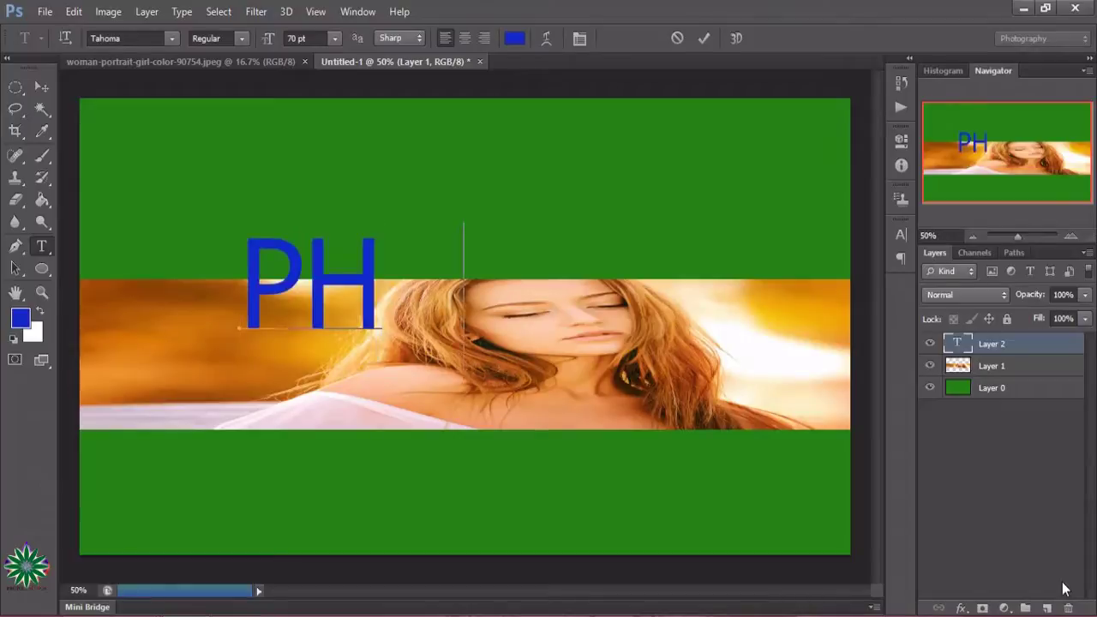
text(OTOSH)
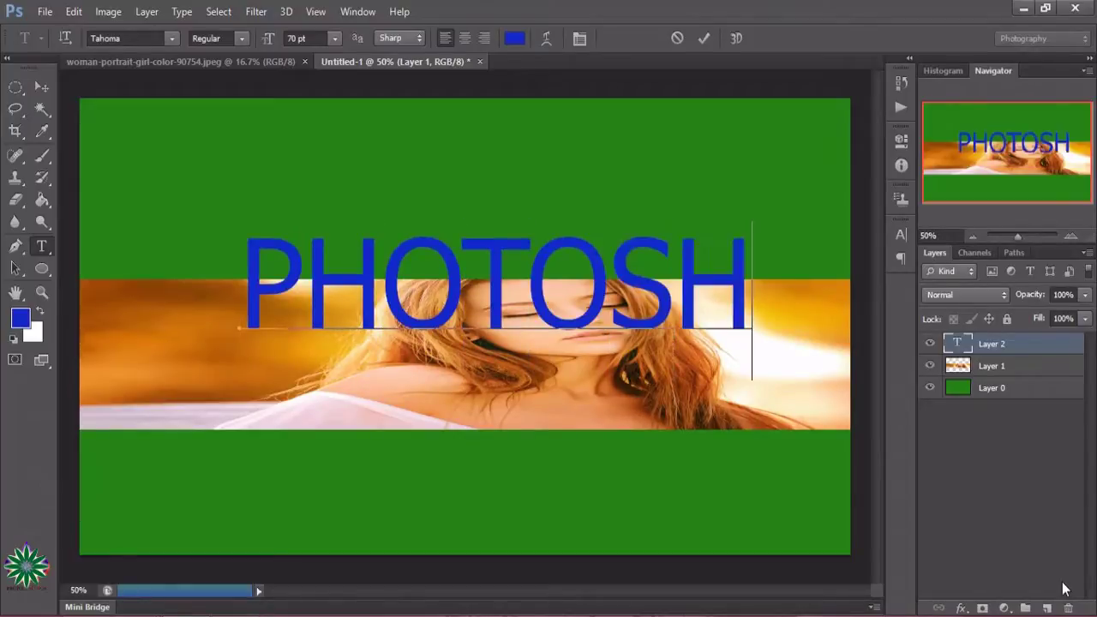
text(OP)
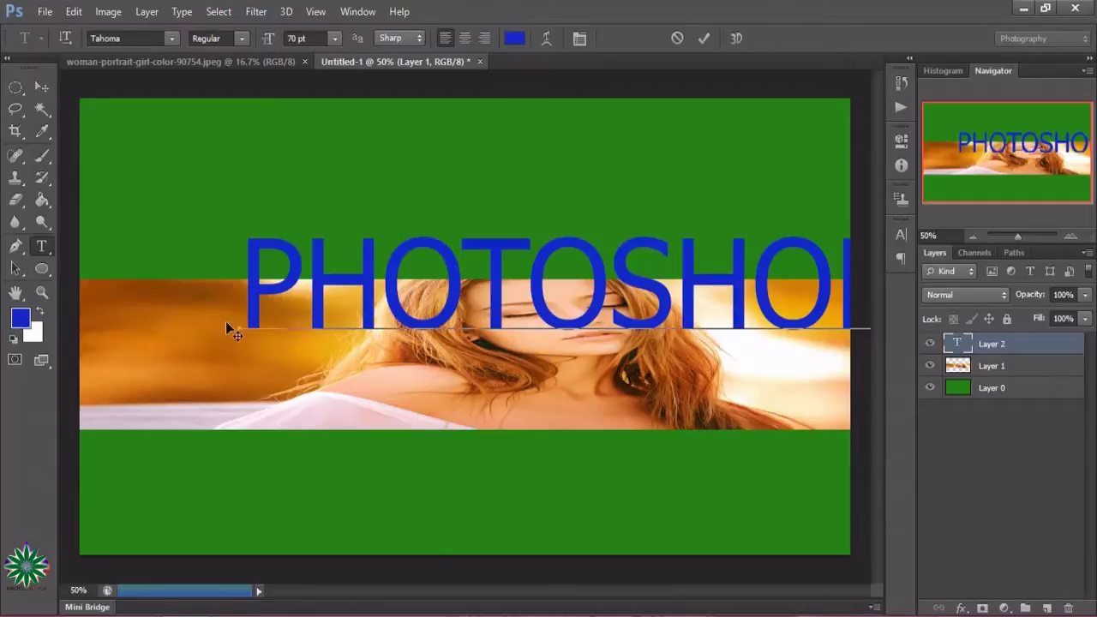
drag(225, 320, 950, 326)
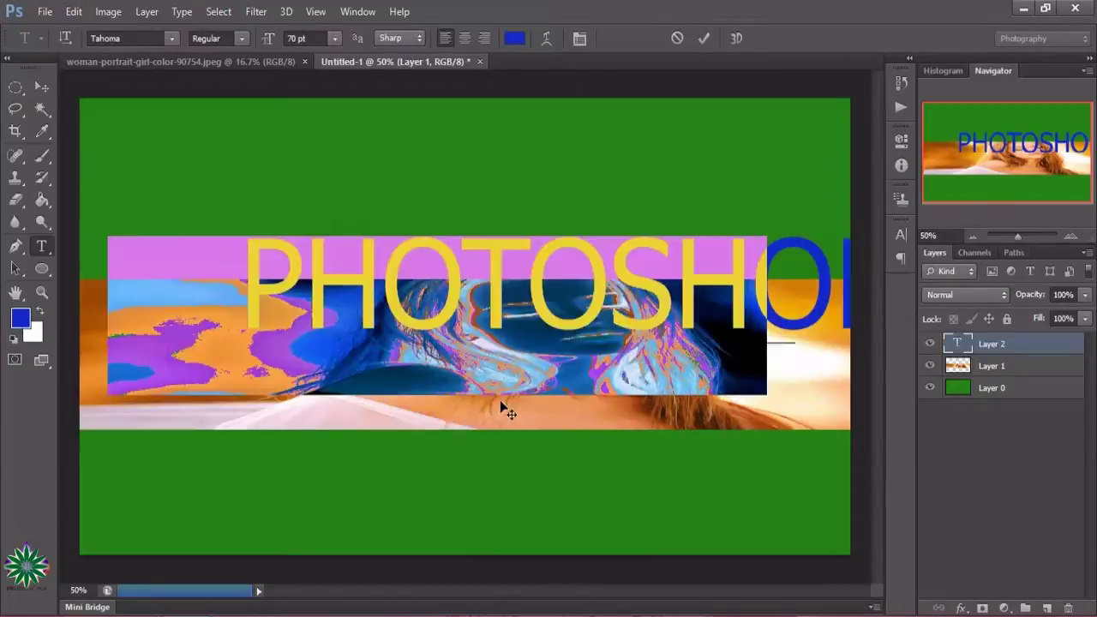
drag(641, 392, 484, 399)
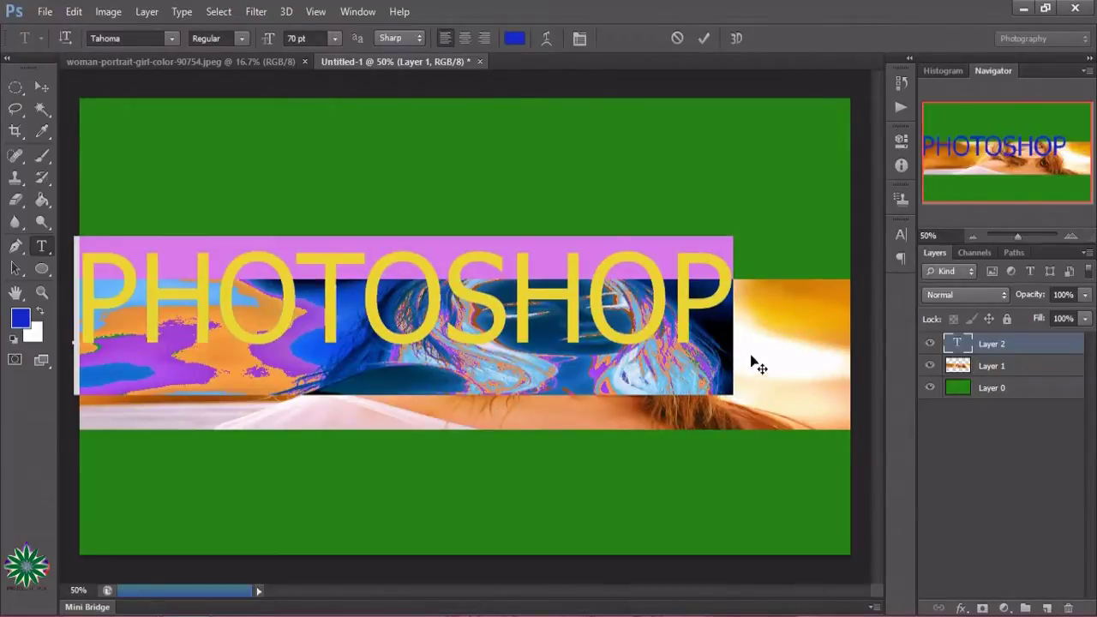
click(728, 288)
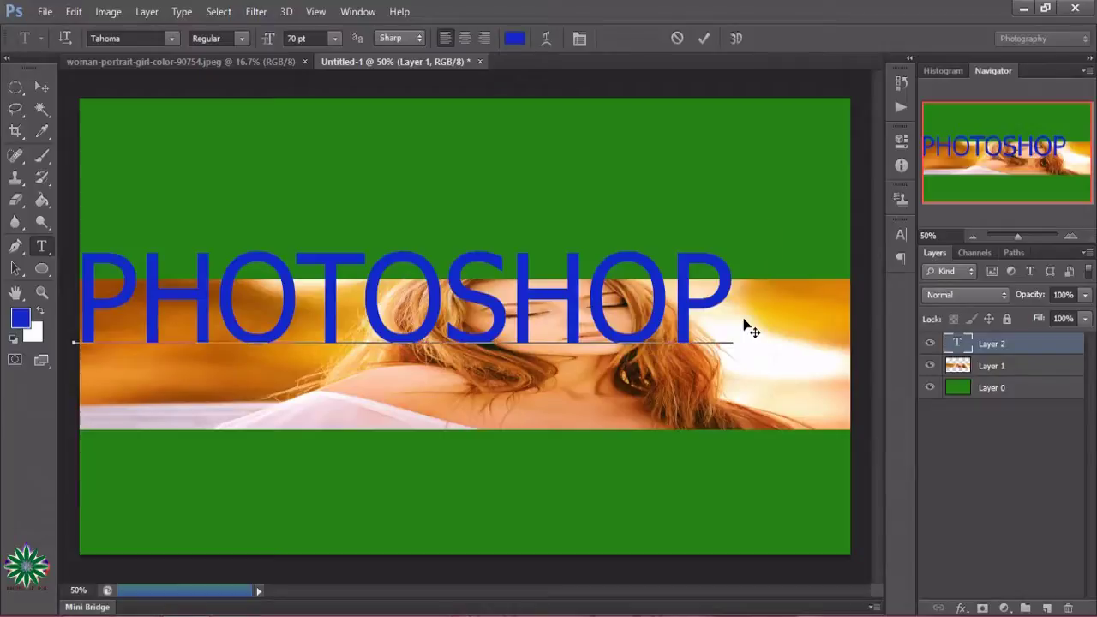
text( N)
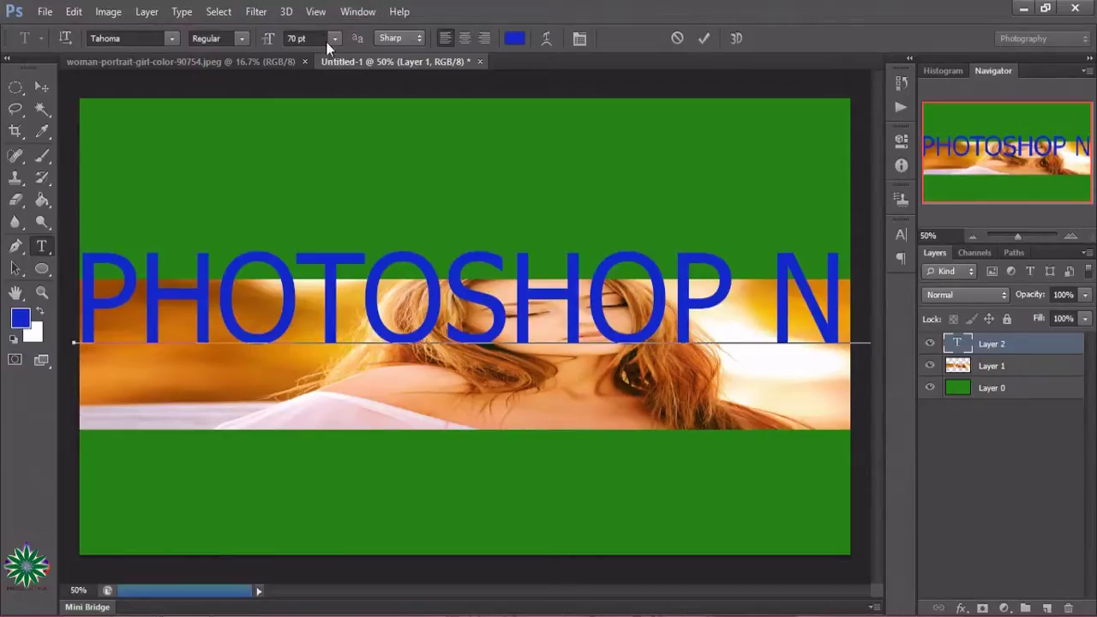
- Resize the PHOTOSHOP NOW text to 48 pt and centre it within the photo band
click(201, 317)
mouse_move(80, 310)
mouse_down()
mouse_move(524, 306)
mouse_move(1094, 120)
mouse_up()
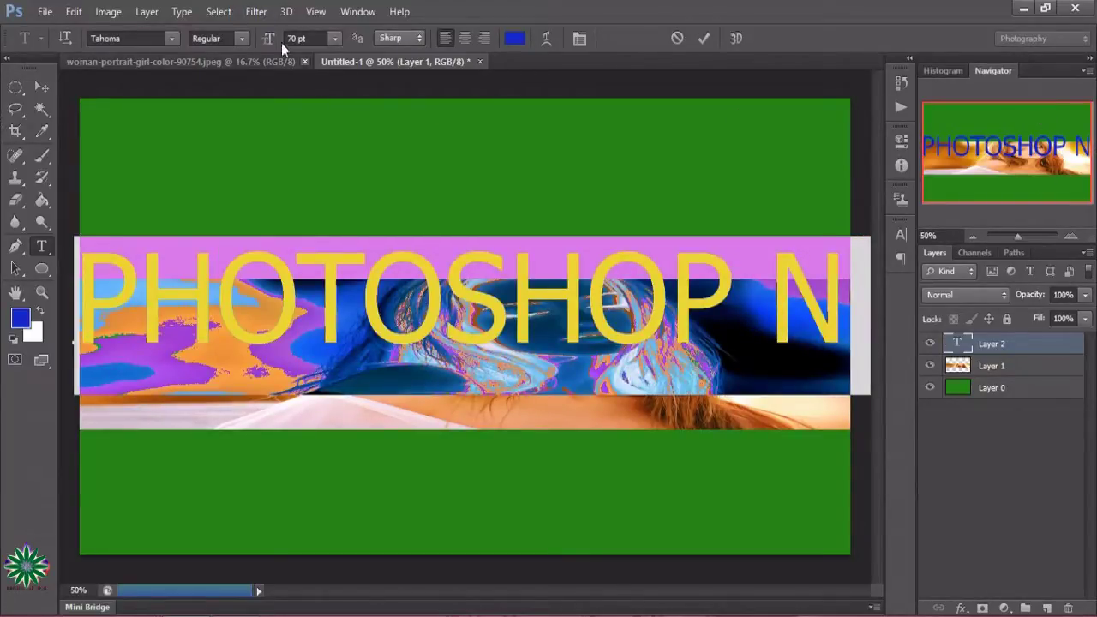
click(334, 39)
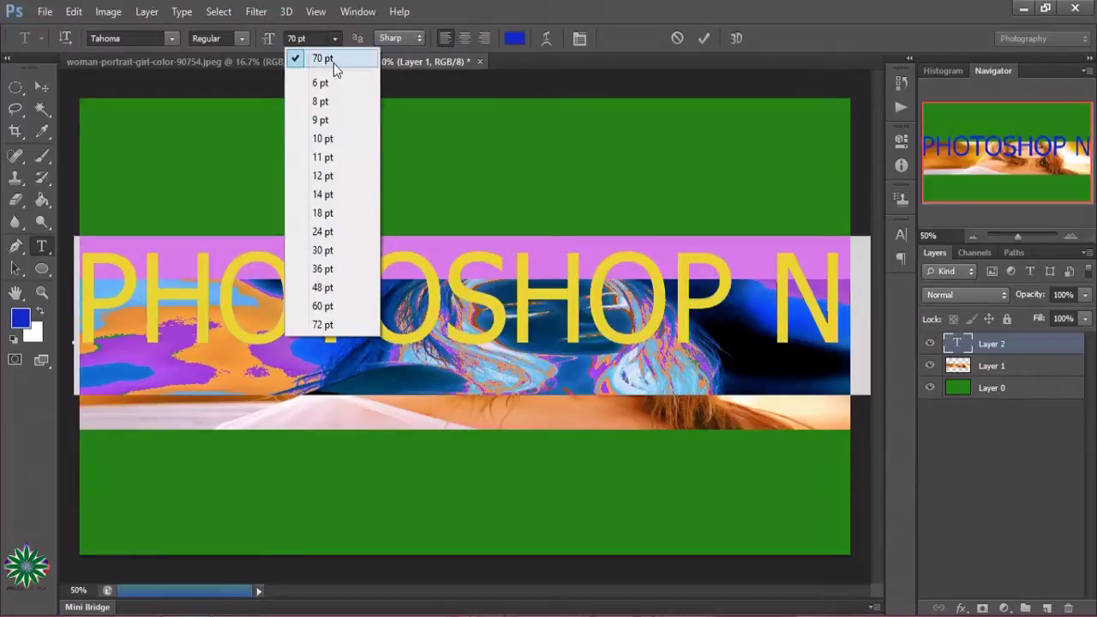
click(314, 307)
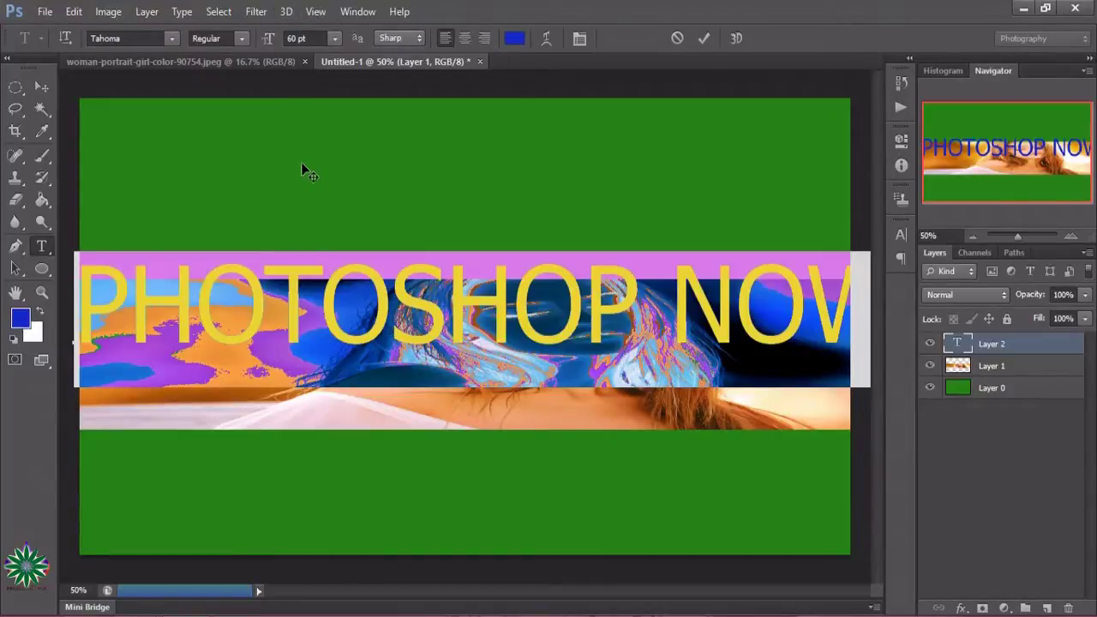
click(334, 37)
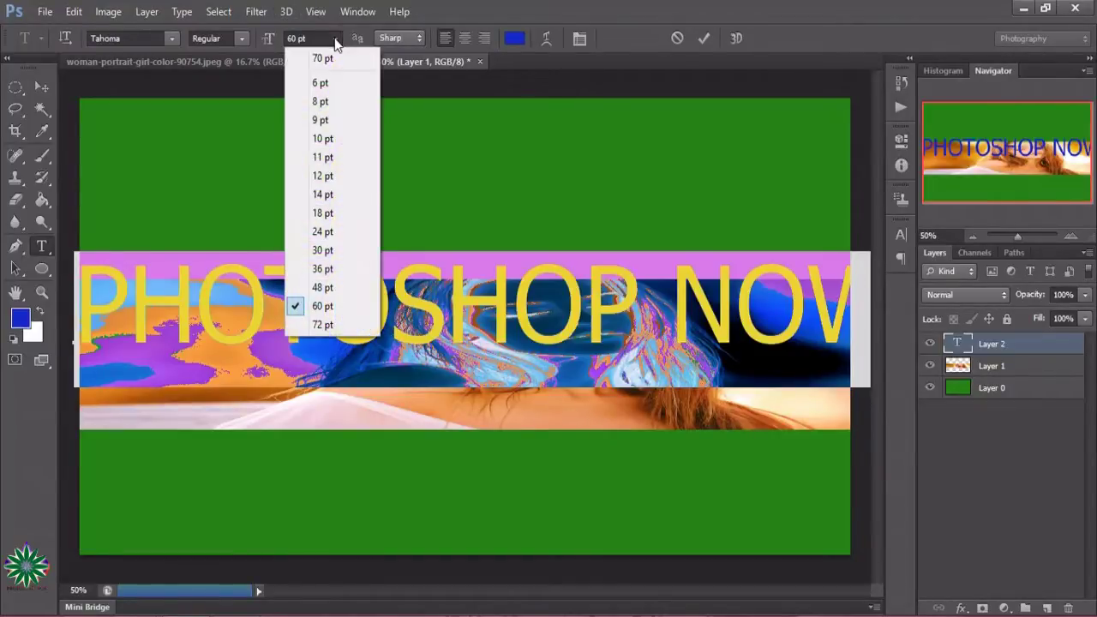
click(337, 287)
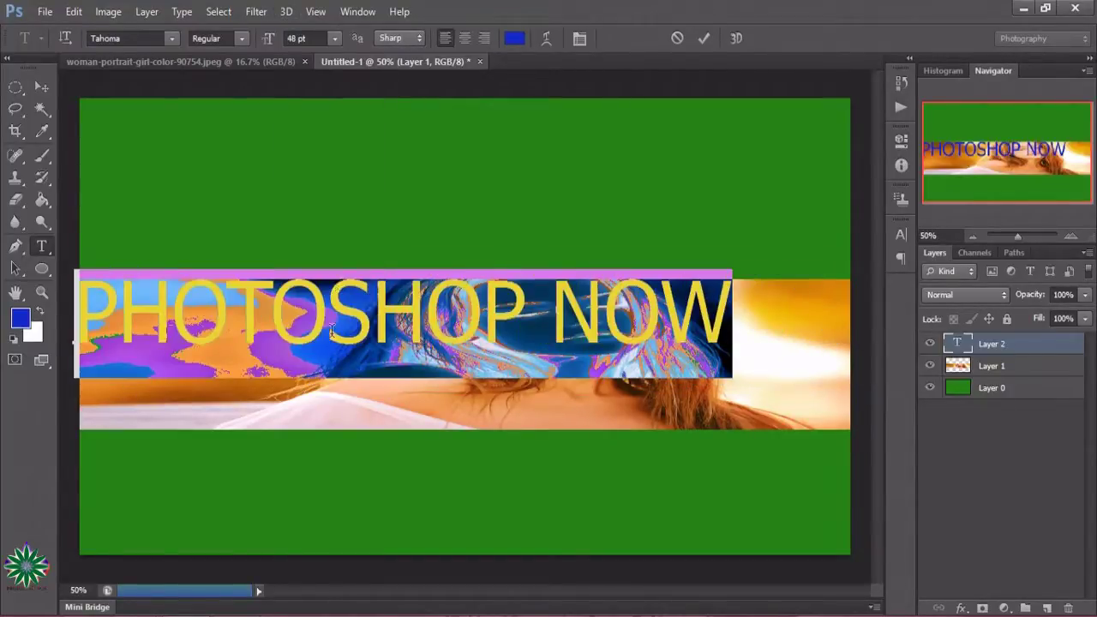
drag(474, 414, 520, 436)
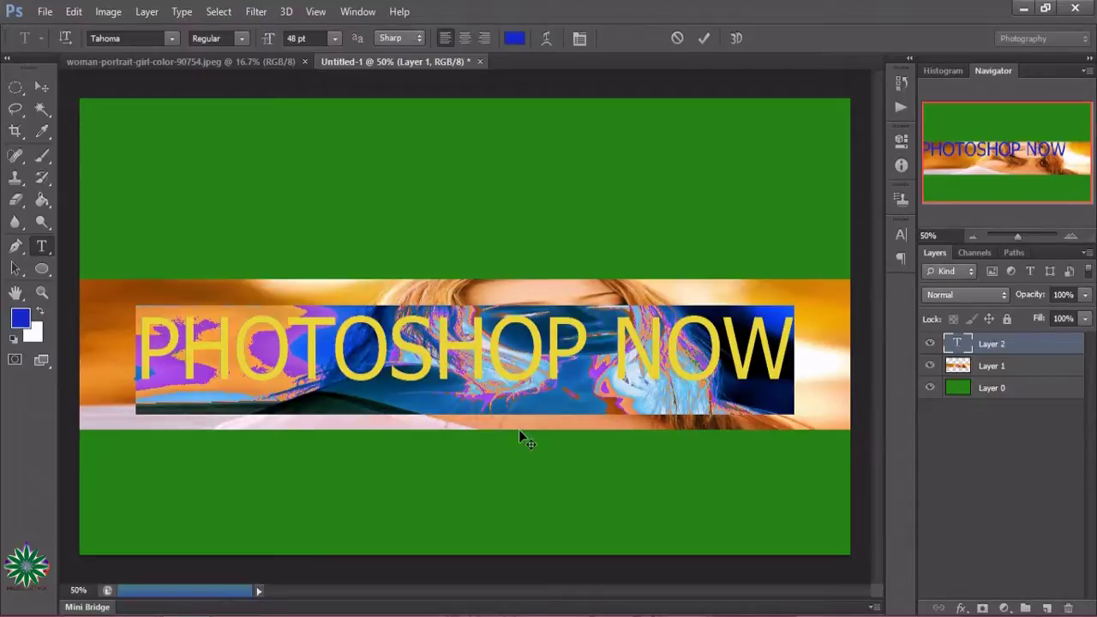
drag(518, 429, 526, 429)
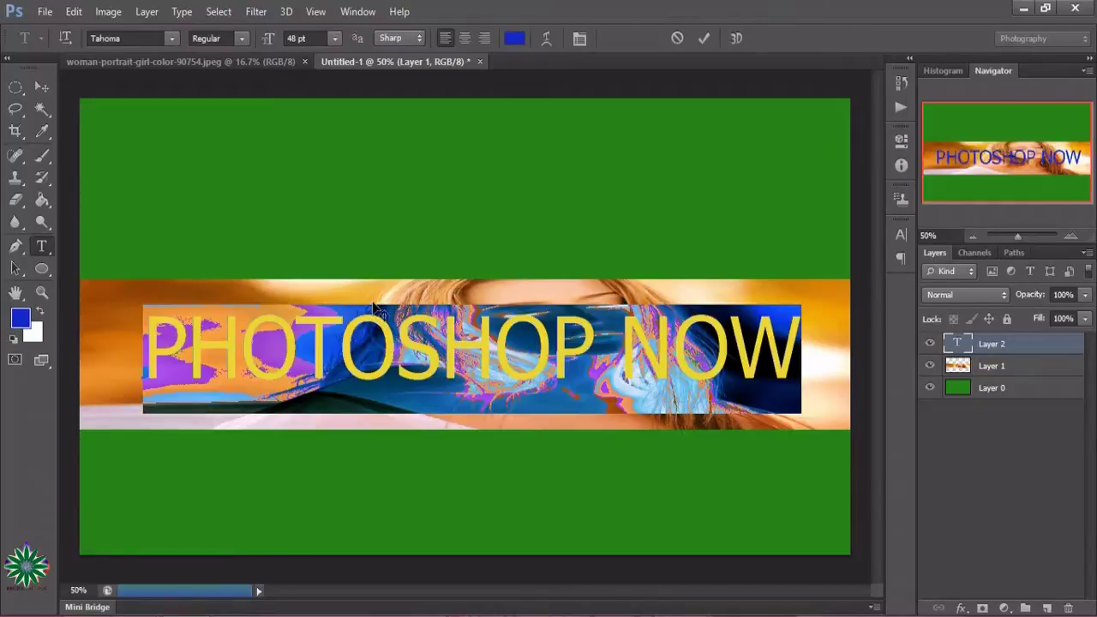
- Make the PHOTOSHOP NOW text Bold and shift it left to fit the canvas
click(240, 40)
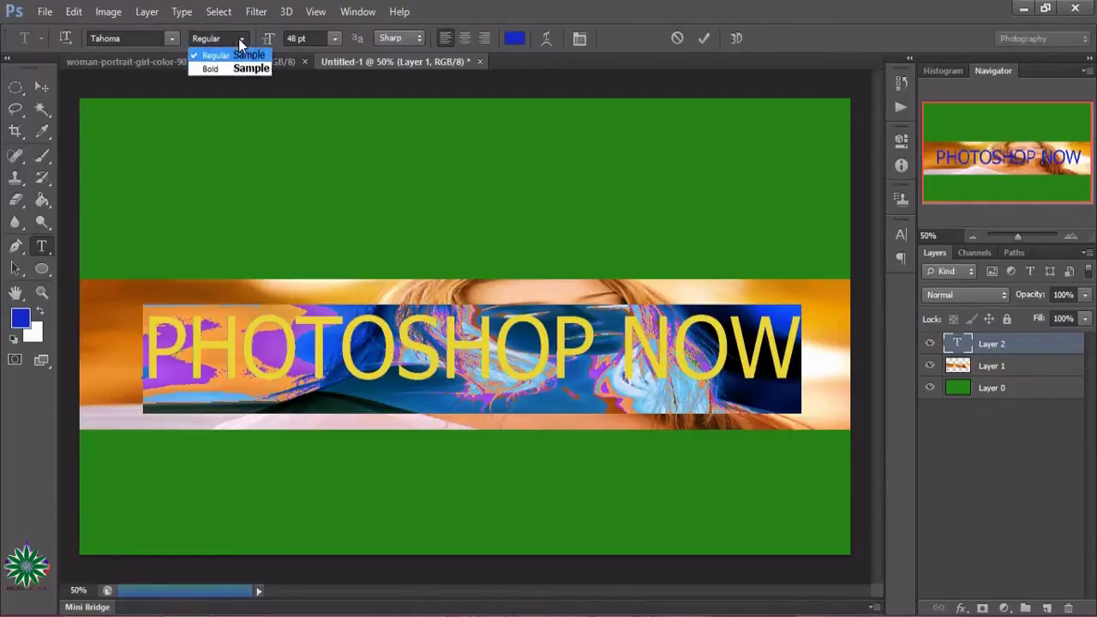
click(240, 66)
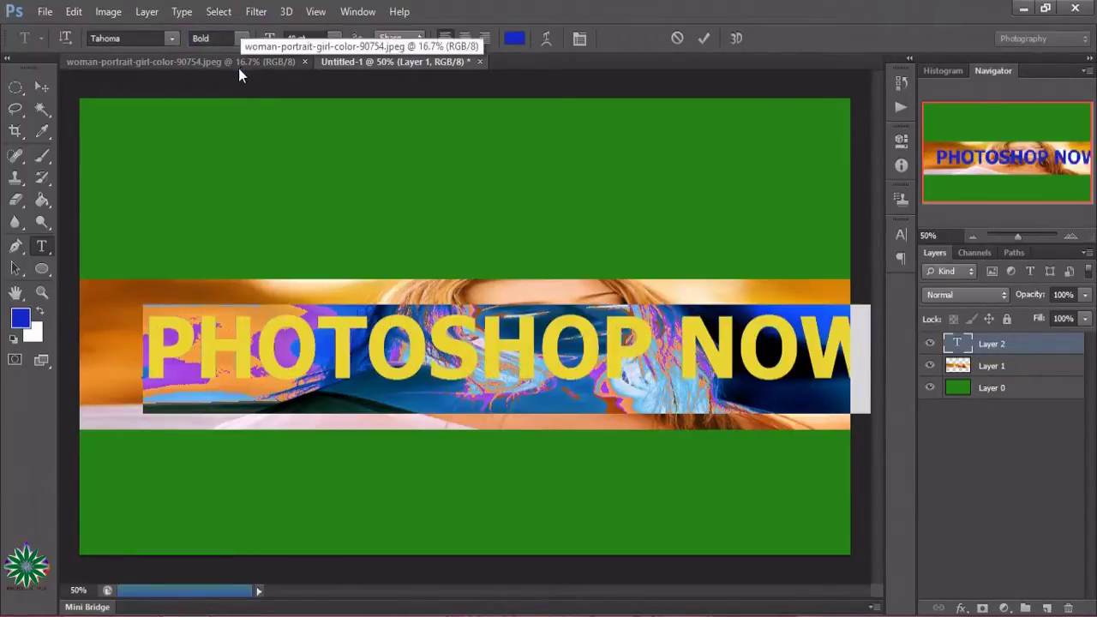
drag(420, 424, 375, 426)
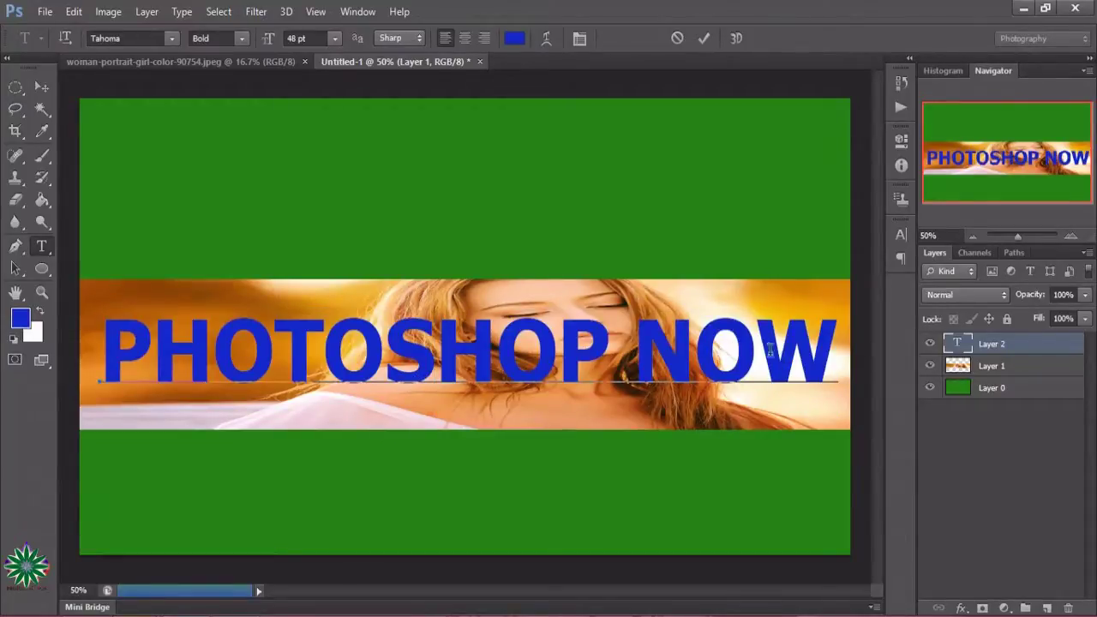
click(811, 343)
- Move the portrait layer above the text and clip it to PHOTOSHOP NOW
drag(1007, 367, 1003, 346)
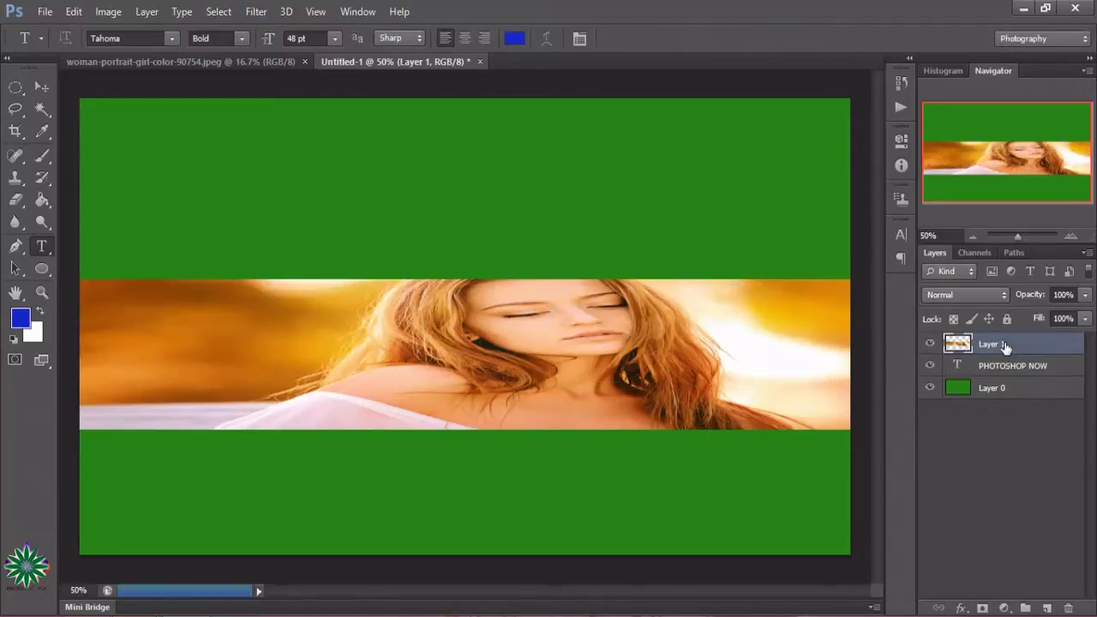
click(999, 347)
right_click(999, 347)
click(717, 279)
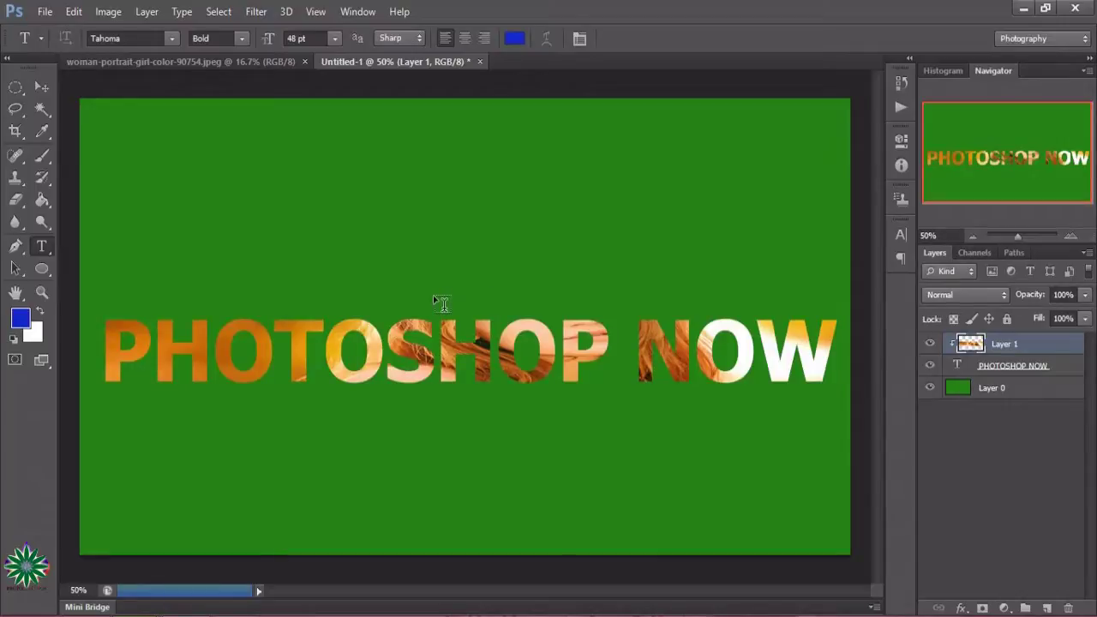
- Nudge the PHOTOSHOP NOW text slightly up and left within the photo band
click(113, 359)
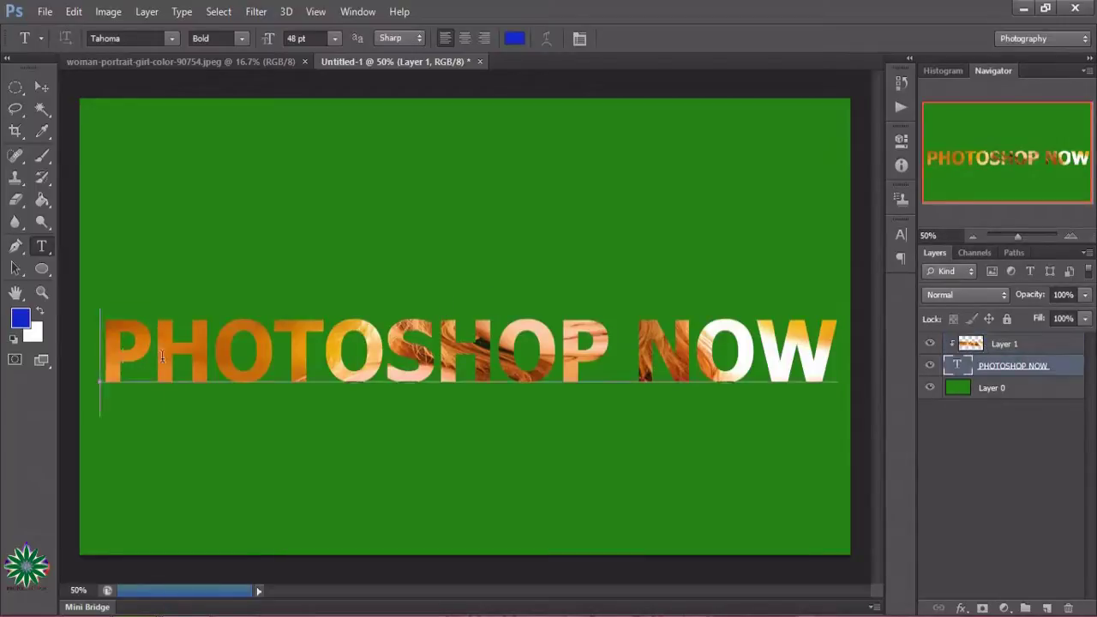
drag(161, 356, 861, 358)
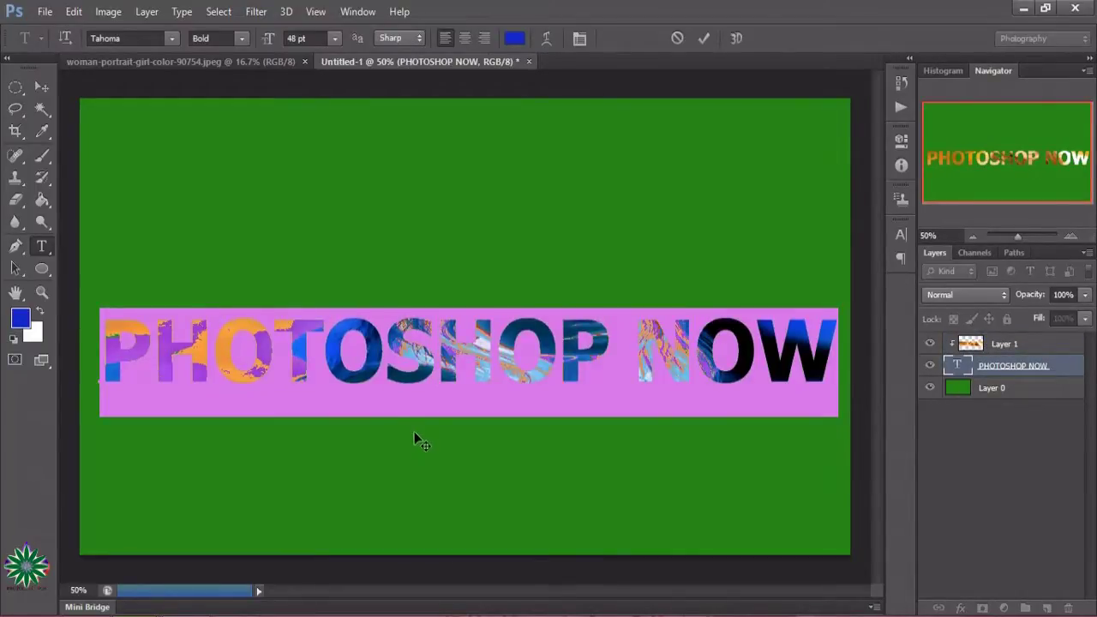
drag(431, 283, 429, 265)
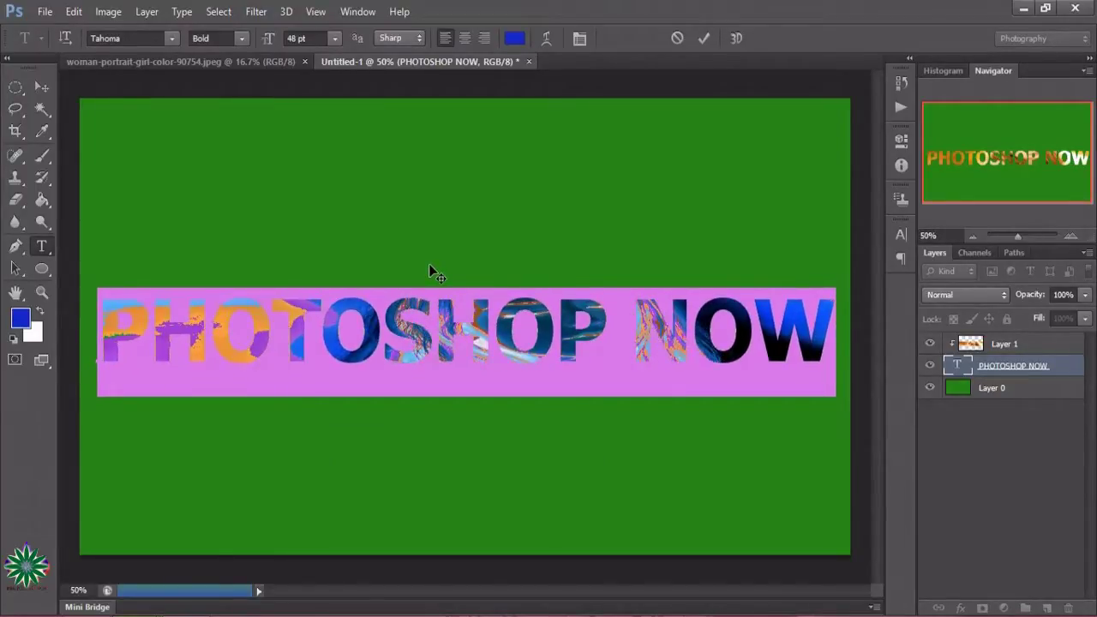
click(480, 324)
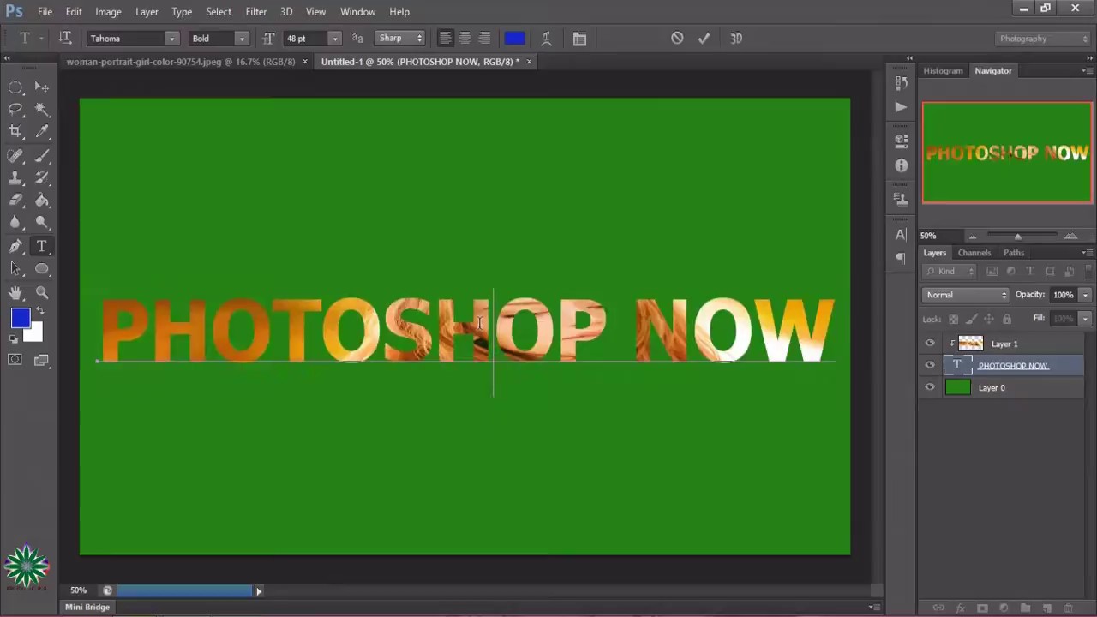
click(828, 337)
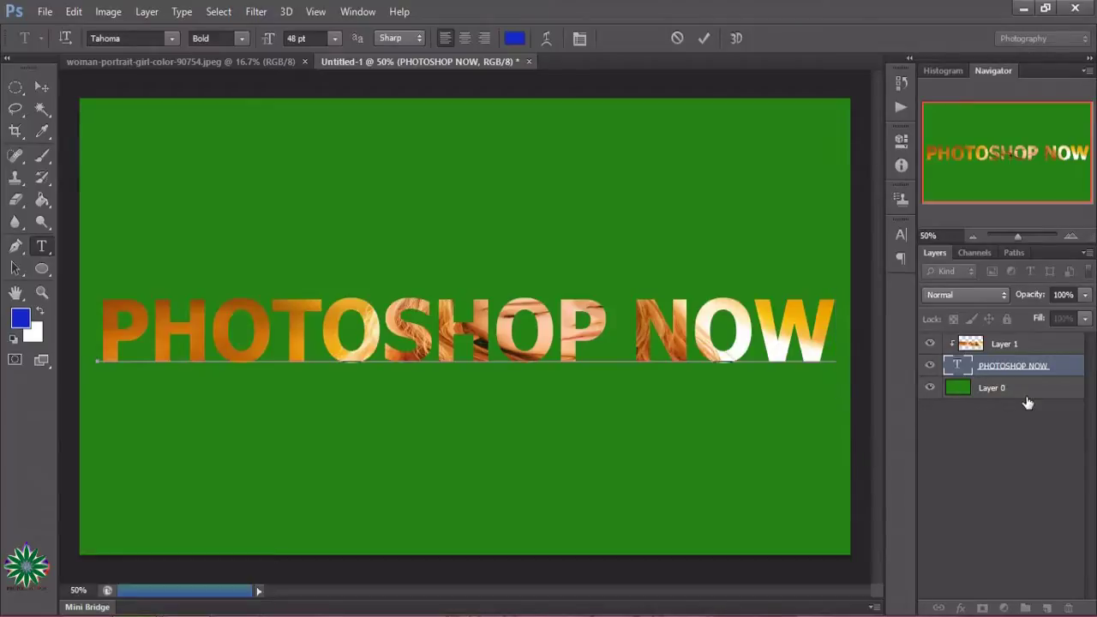
click(1014, 346)
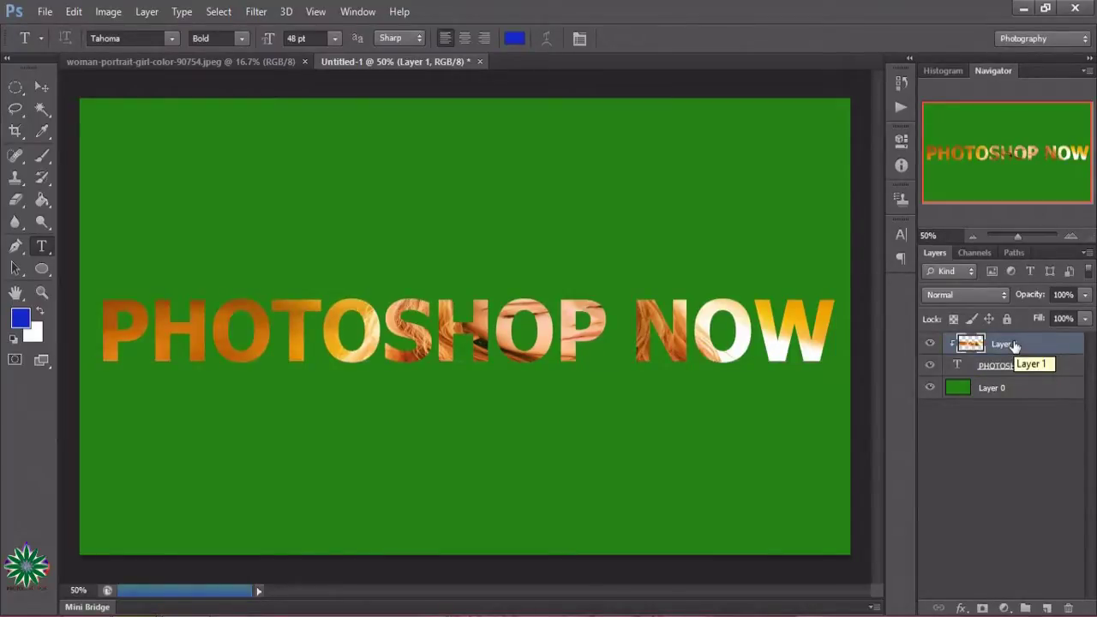
- Add a Hue/Saturation adjustment (Hue −5, Saturation −1, Lightness +2) above the photo, then select the PHOTOSHOP NOW text layer
right_click(1014, 345)
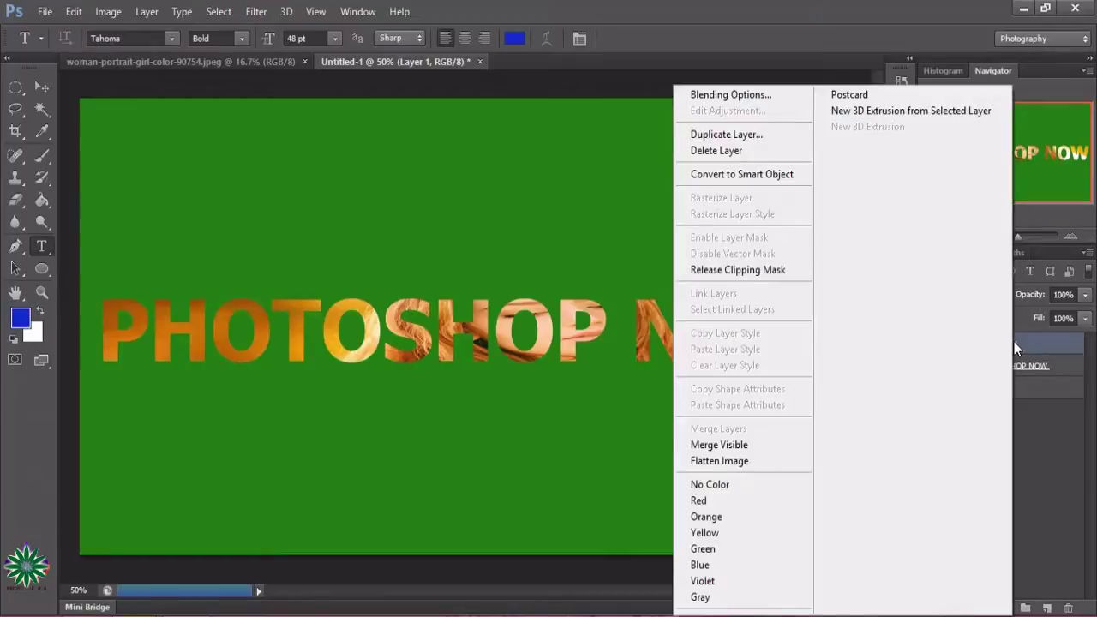
click(1029, 343)
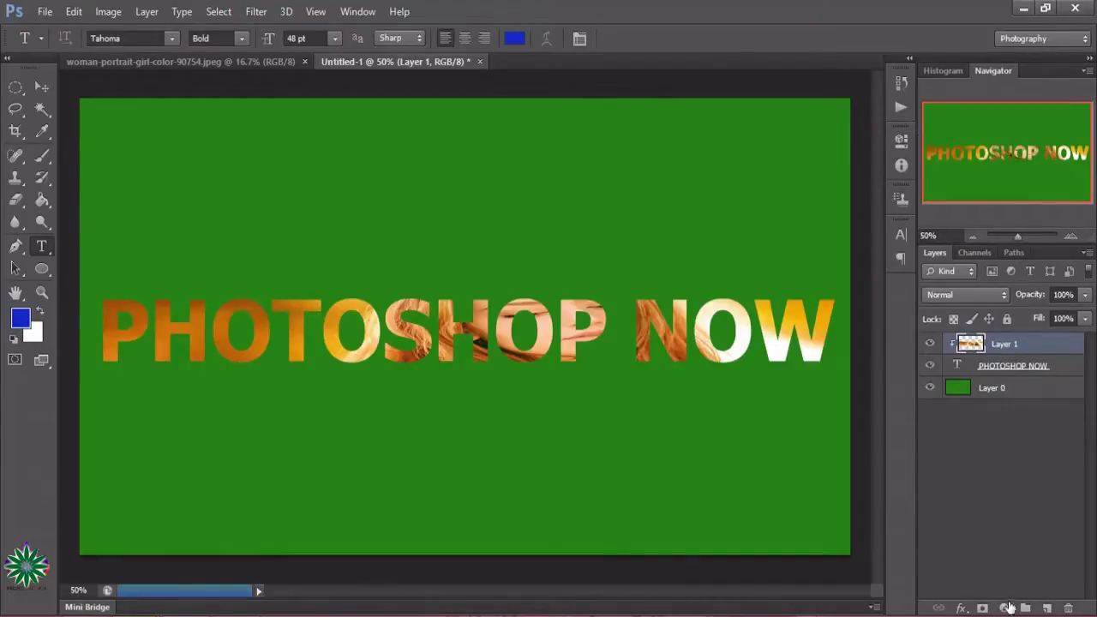
click(1007, 607)
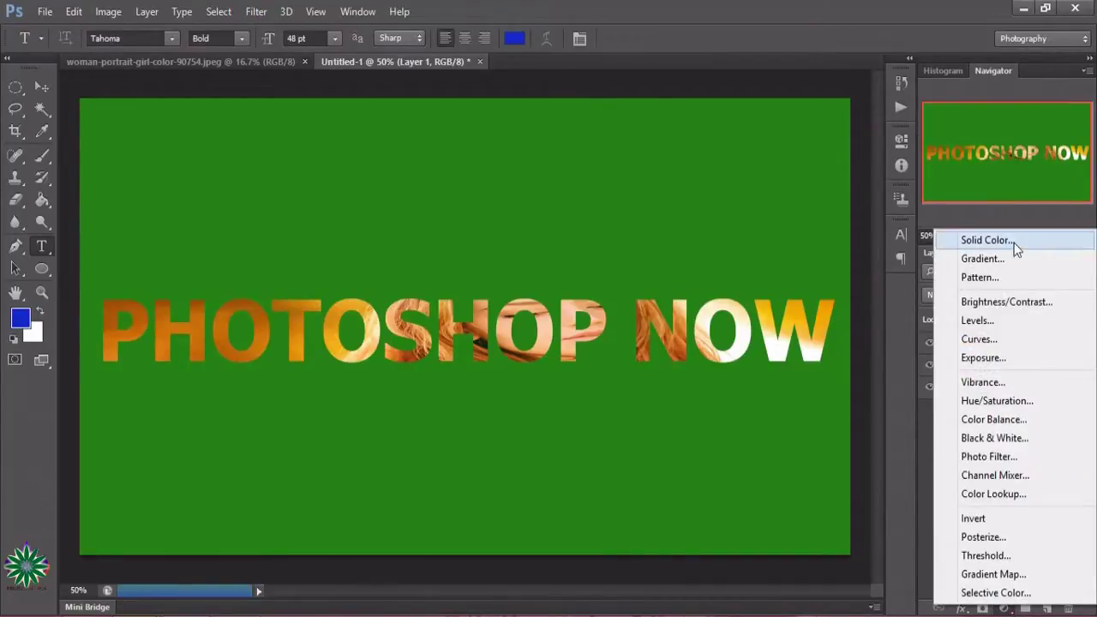
click(1034, 394)
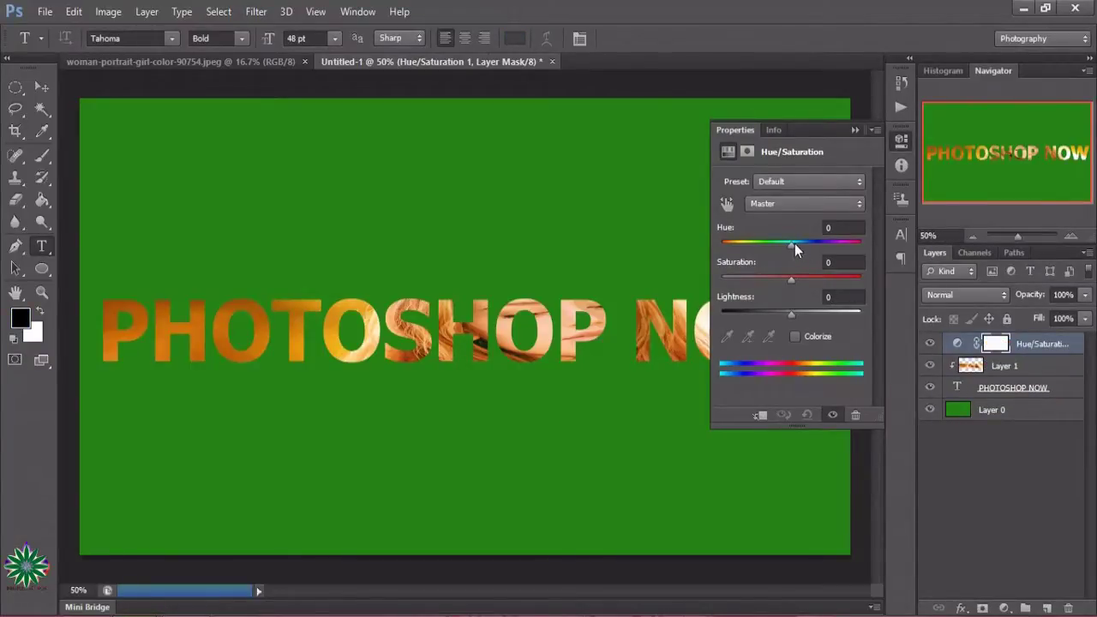
mouse_move(793, 243)
mouse_down()
mouse_move(811, 245)
mouse_move(769, 280)
mouse_move(790, 279)
mouse_move(802, 316)
mouse_move(794, 314)
mouse_up()
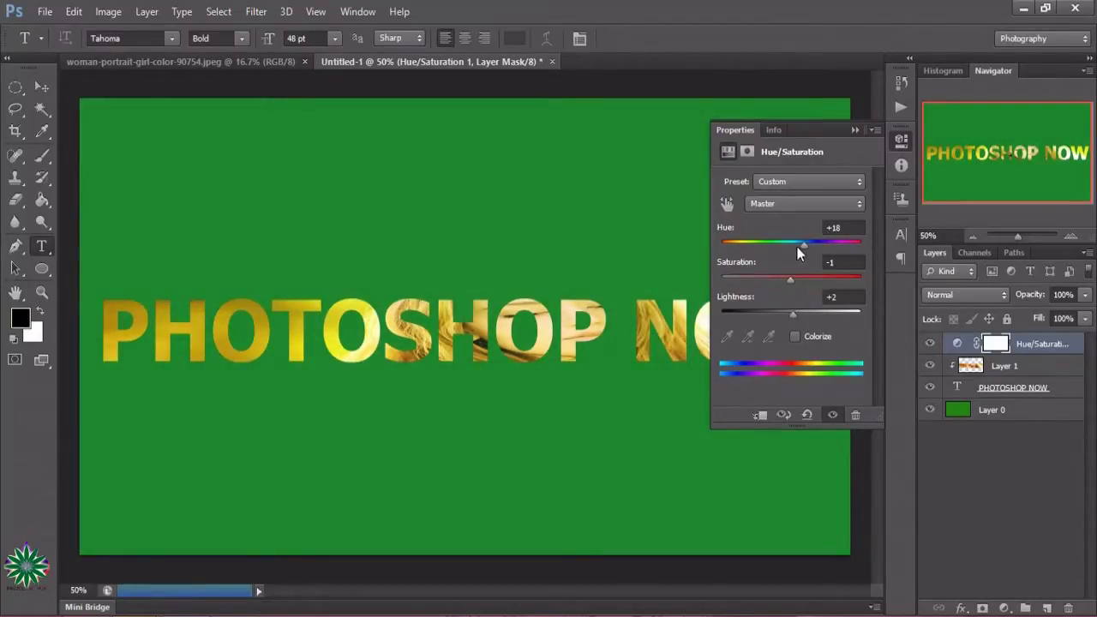
drag(799, 242, 788, 244)
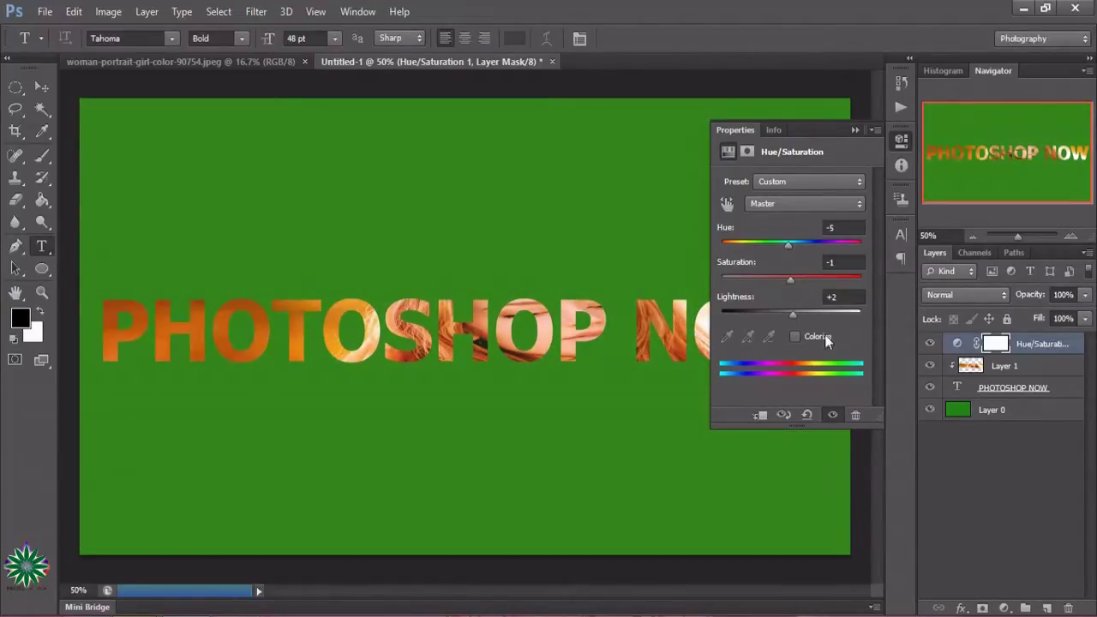
click(854, 130)
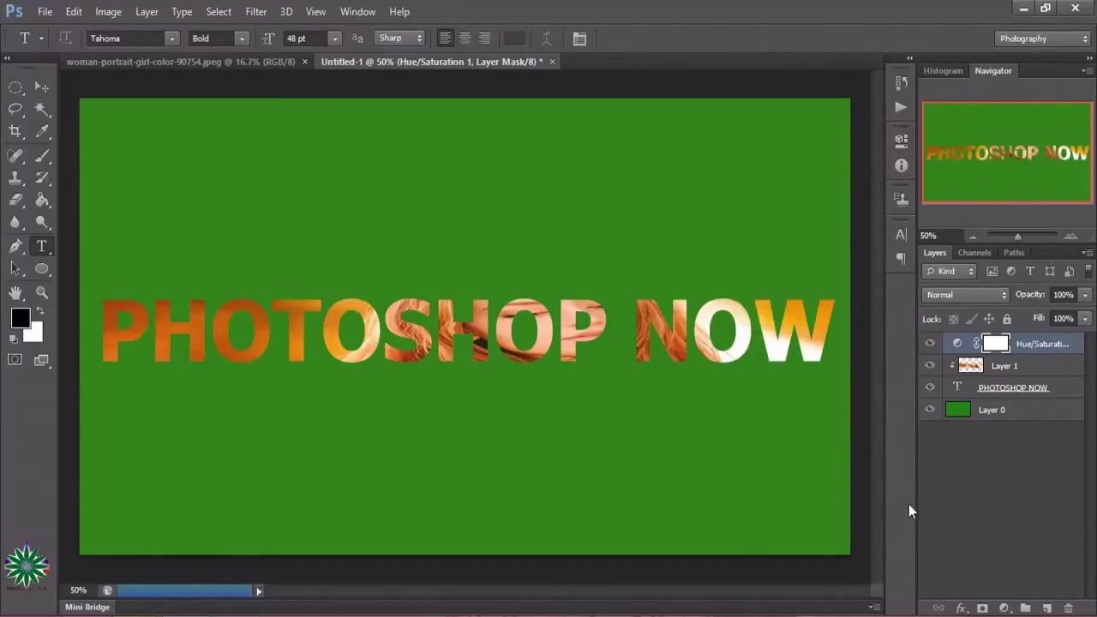
click(1020, 392)
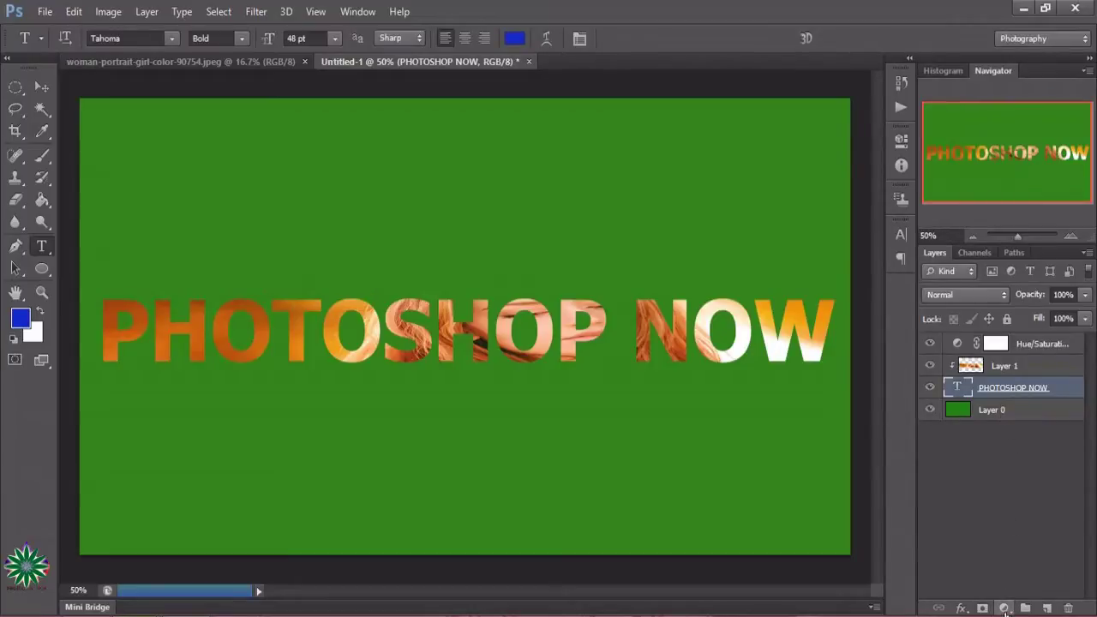
- Add a second Hue/Saturation adjustment above the text: Hue −50, Saturation +29, Lightness +54, Colorize off
click(1004, 608)
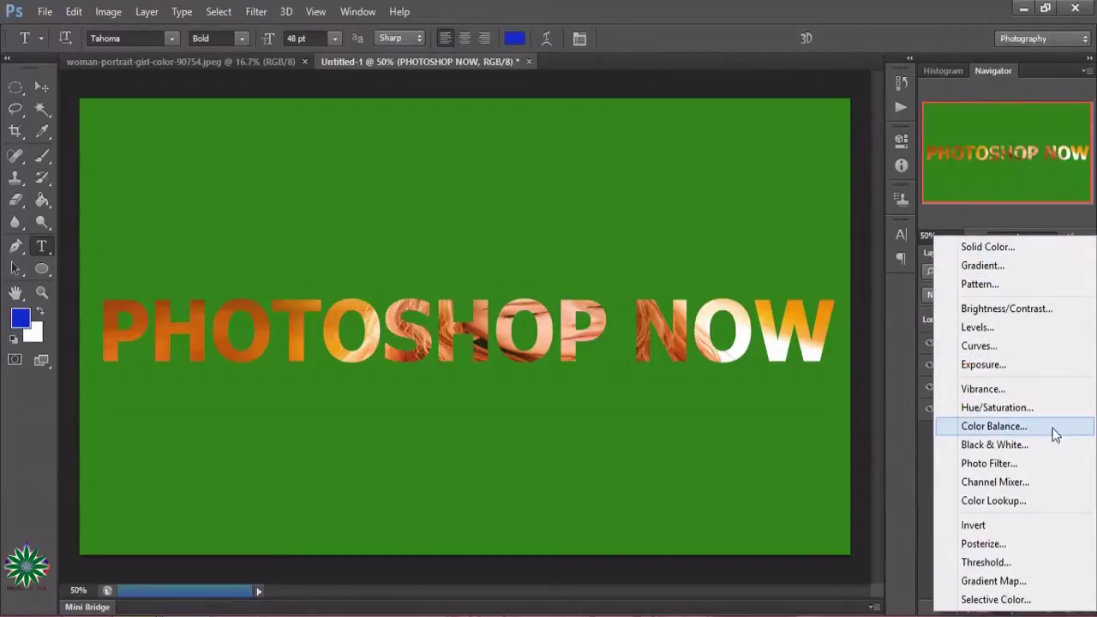
click(1033, 408)
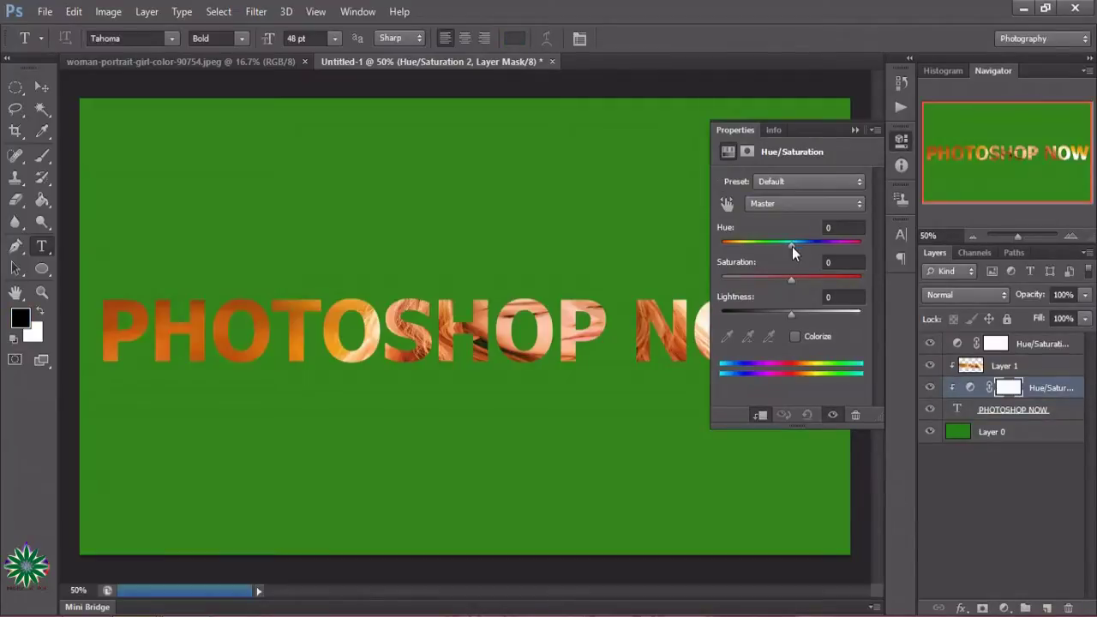
drag(791, 244, 758, 240)
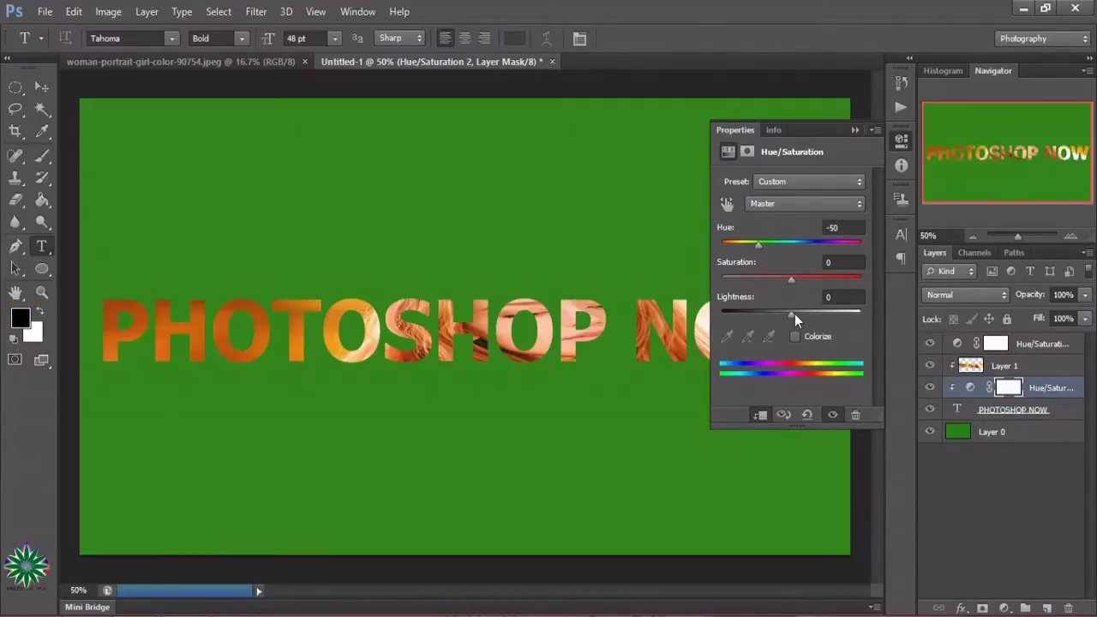
drag(794, 314, 829, 314)
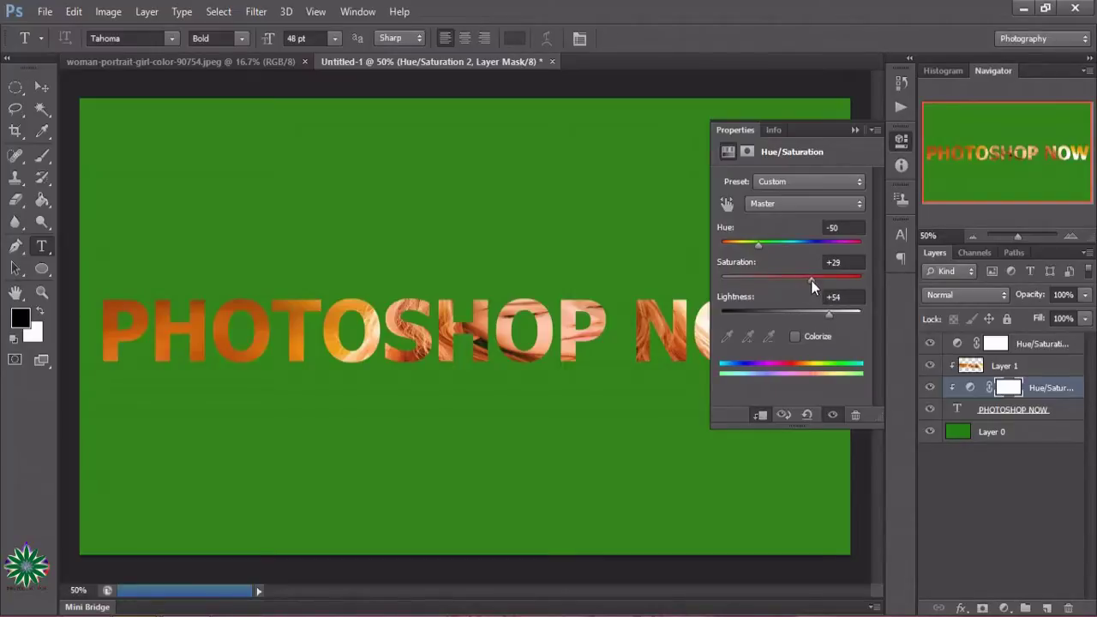
click(803, 336)
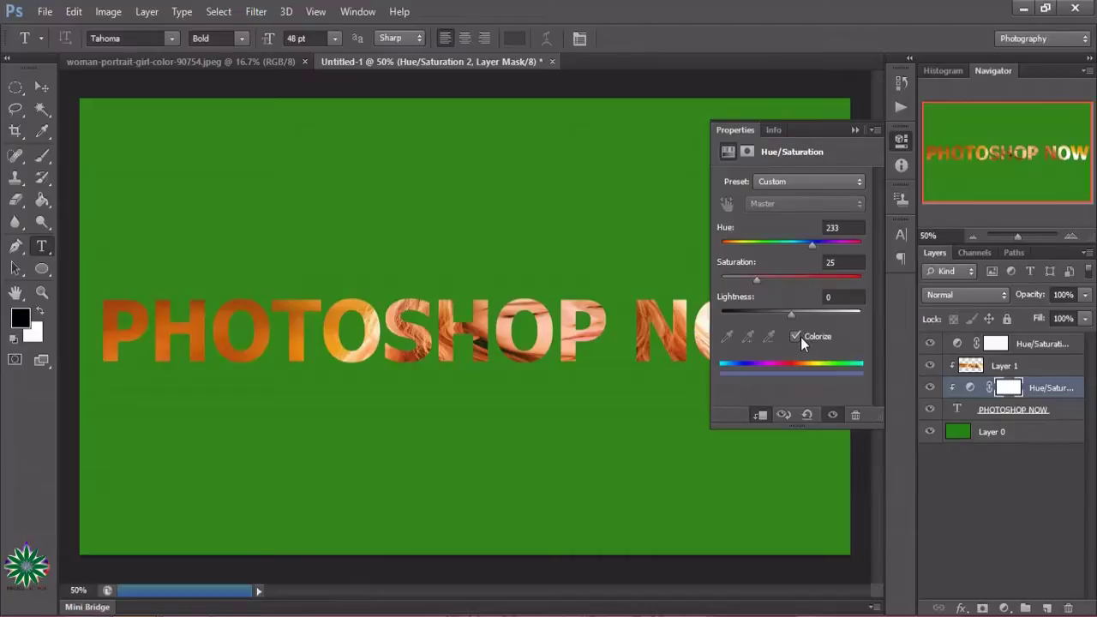
click(801, 337)
click(801, 337)
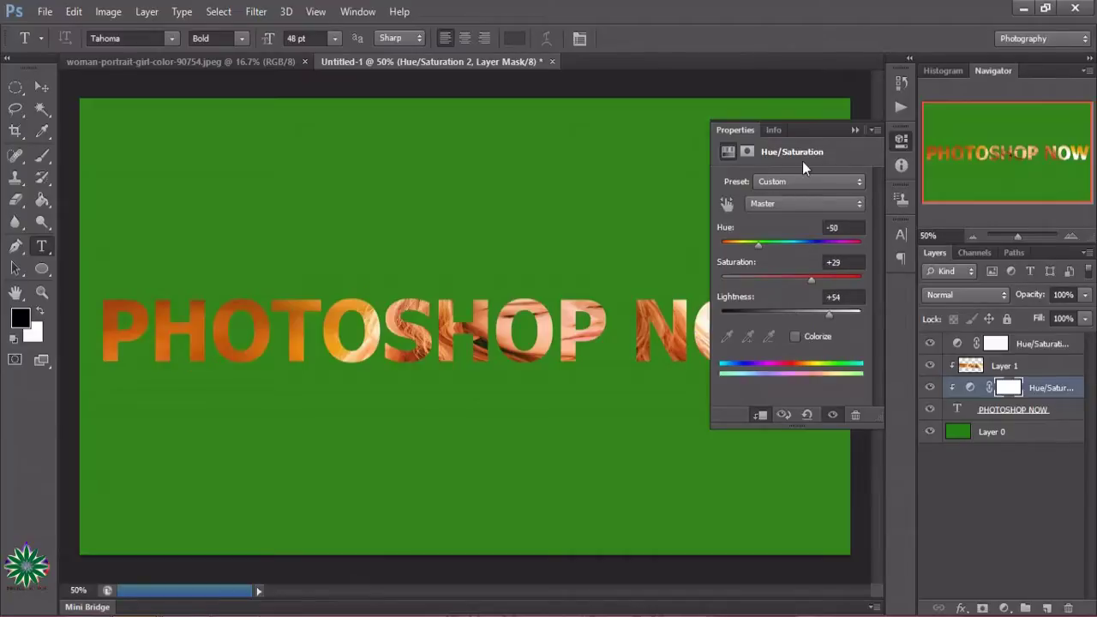
click(854, 129)
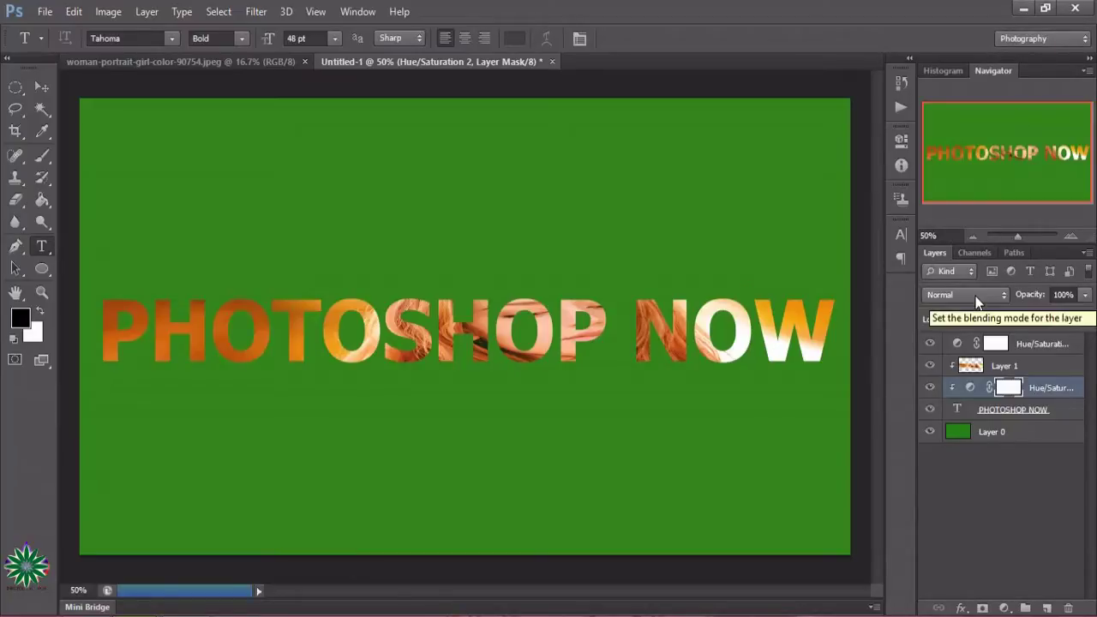
- Set both the Hue/Saturation 2 adjustment and Layer 1 to the Soft Light blend mode
click(977, 302)
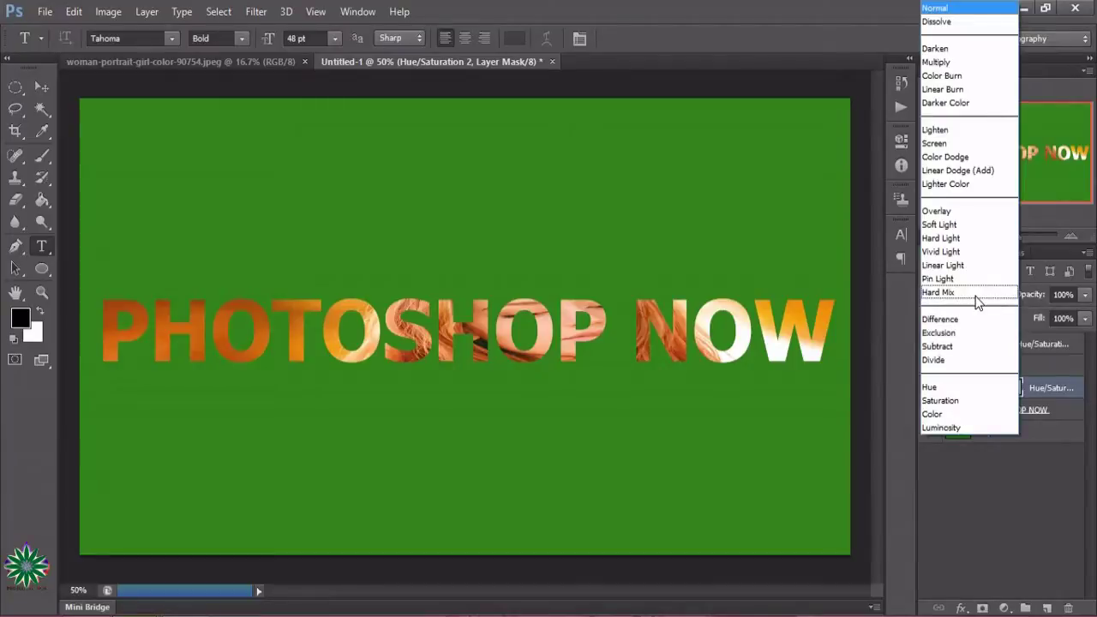
click(948, 225)
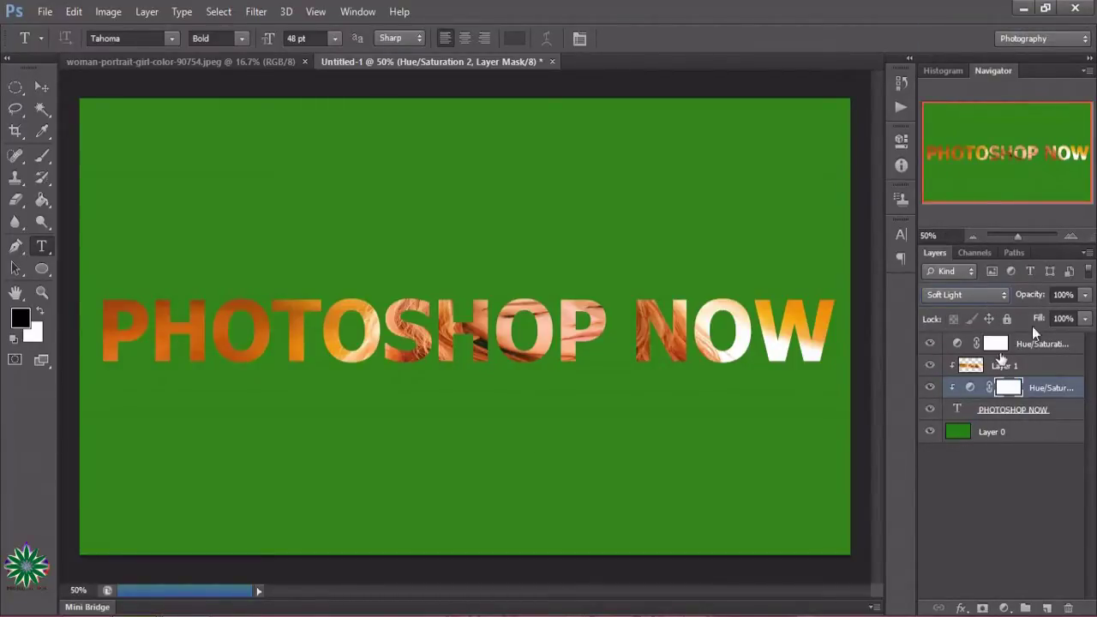
click(1015, 366)
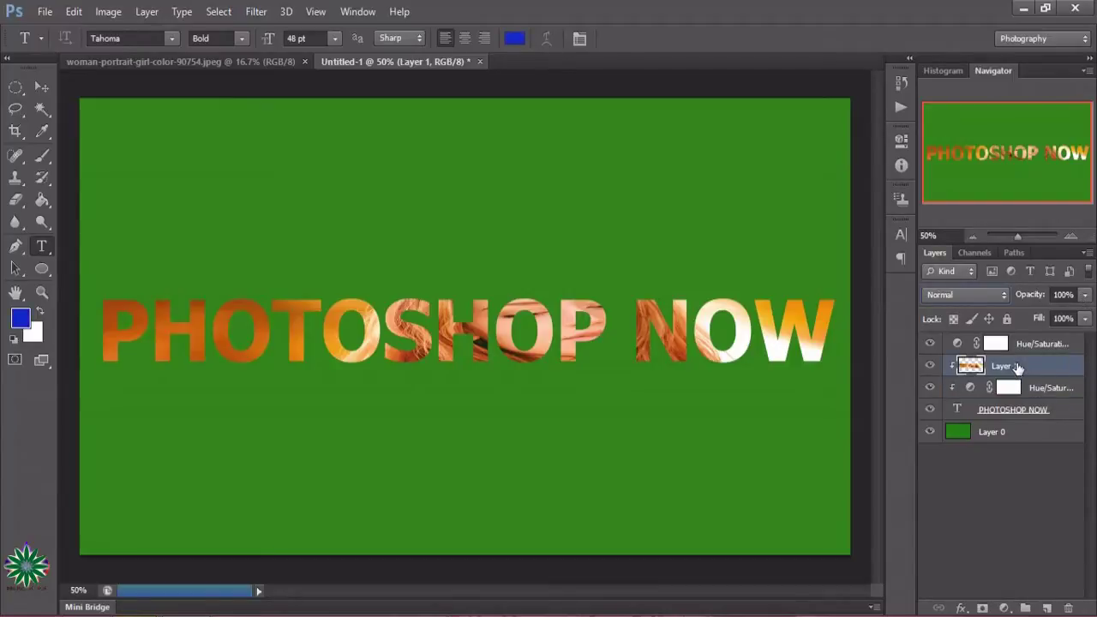
click(986, 292)
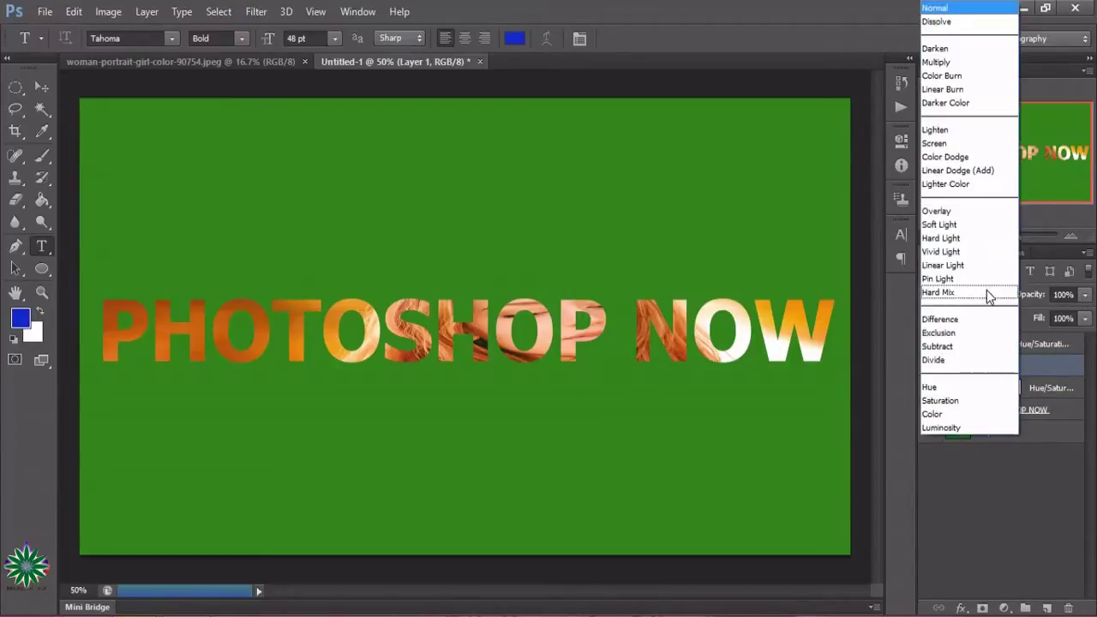
click(967, 226)
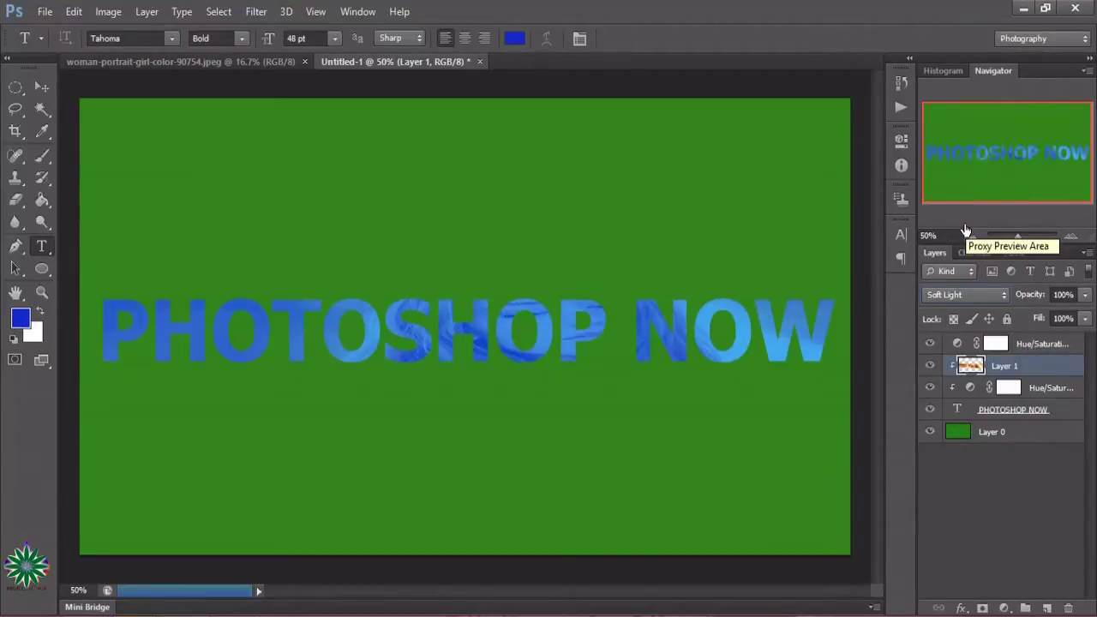
click(1085, 294)
- Preview Layer 1 at a lower opacity around 80%, then restore it to 100%
mouse_move(1085, 314)
mouse_down()
mouse_move(1004, 305)
mouse_move(1031, 315)
mouse_up()
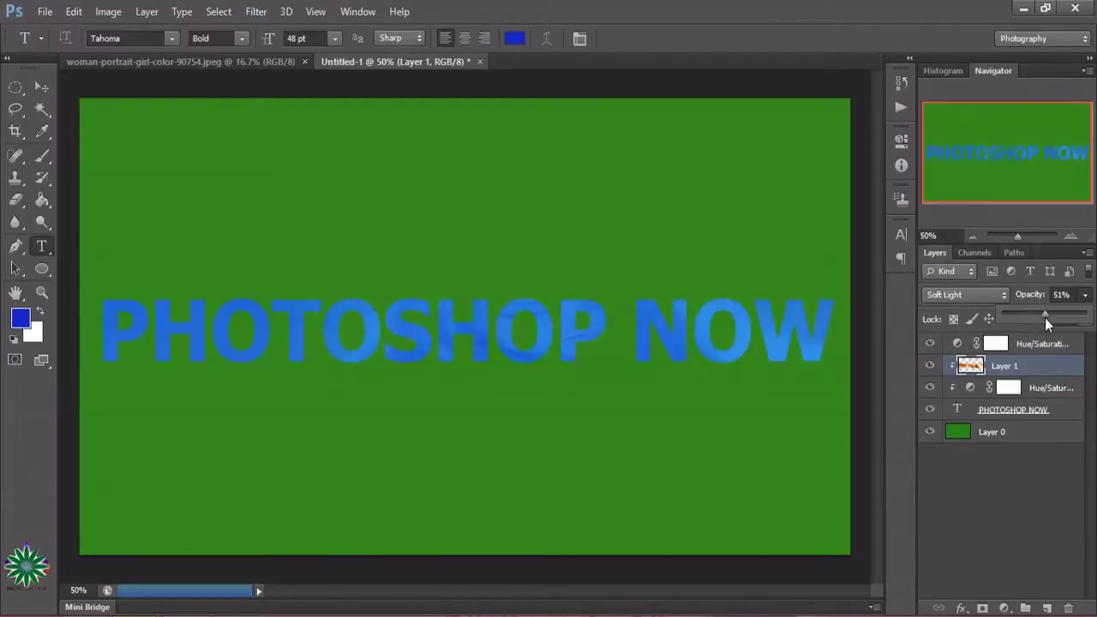
drag(1070, 328, 1071, 327)
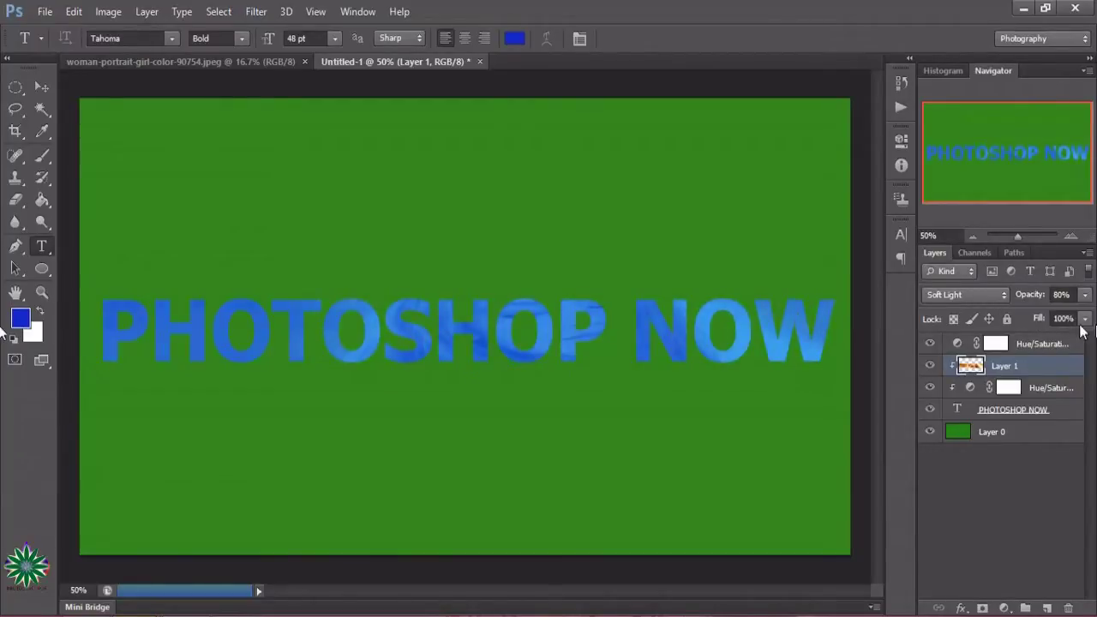
click(1085, 294)
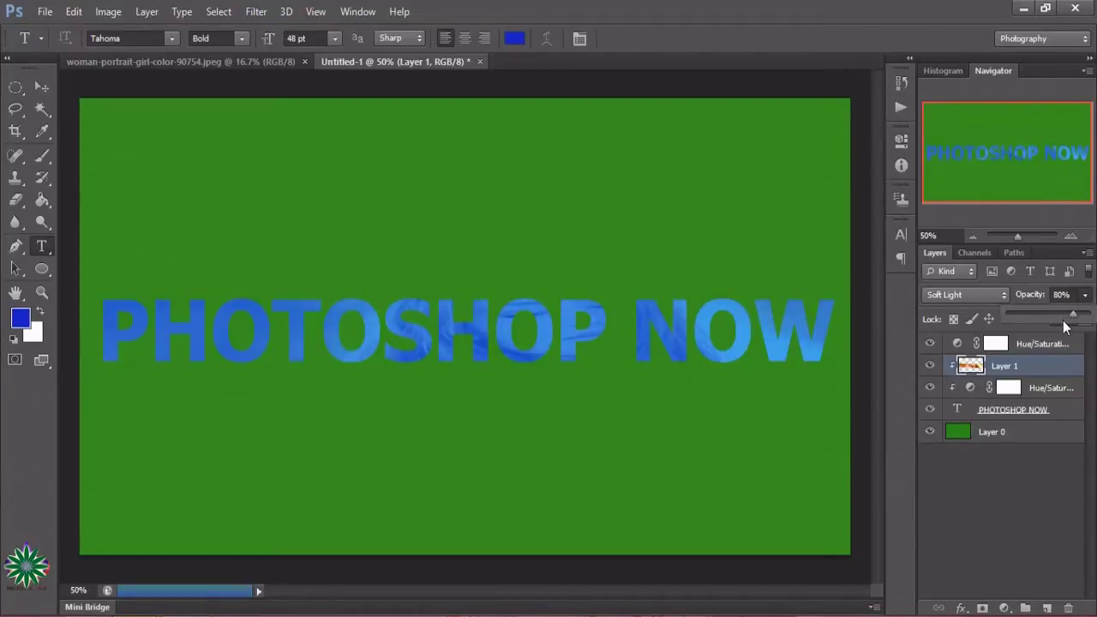
drag(1070, 319, 1091, 318)
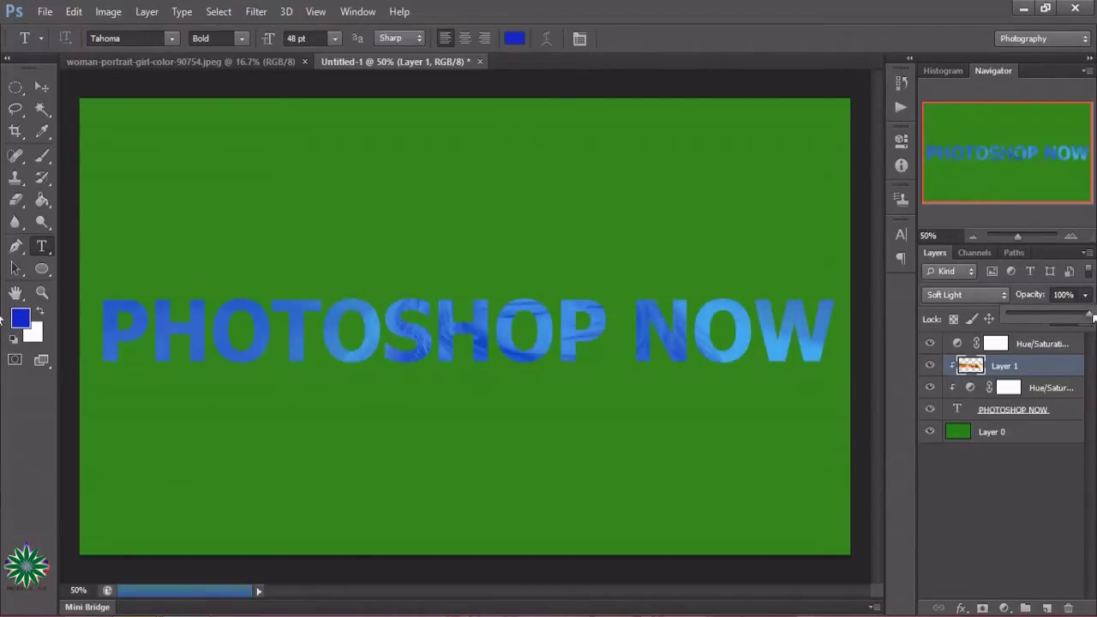
click(970, 292)
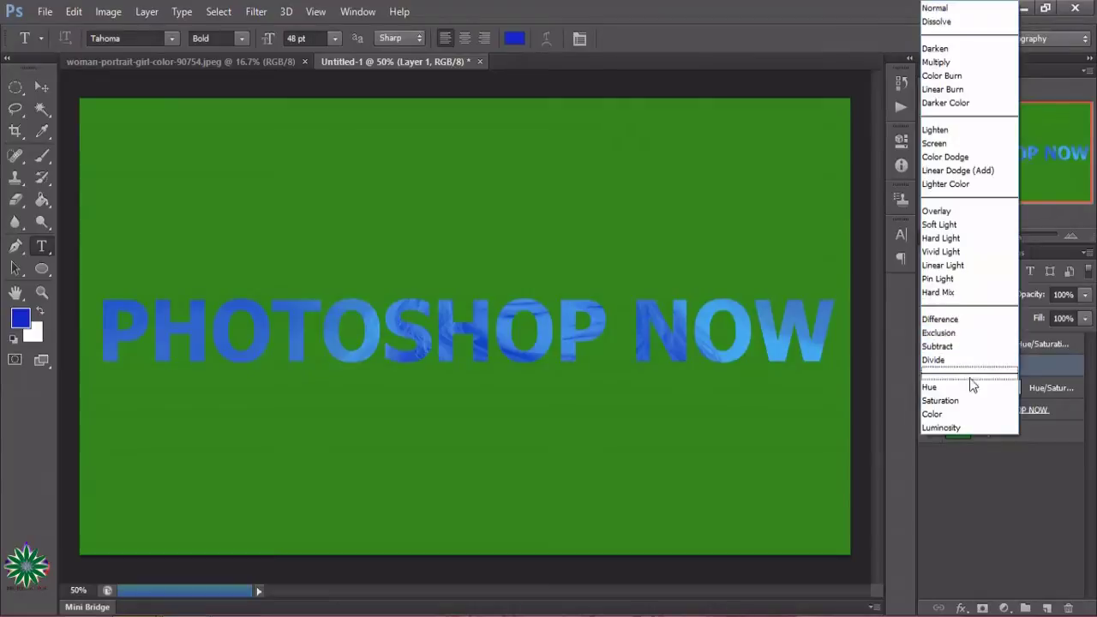
- Try Color, Screen and Overlay blend modes on Layer 1, returning to Soft Light
click(971, 416)
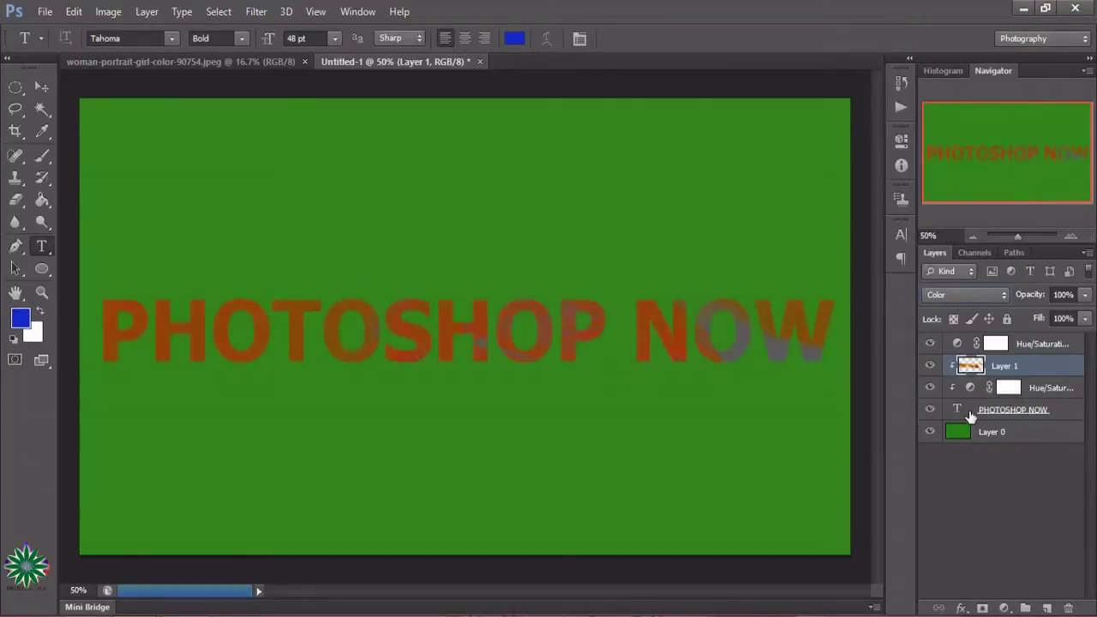
click(996, 294)
click(937, 144)
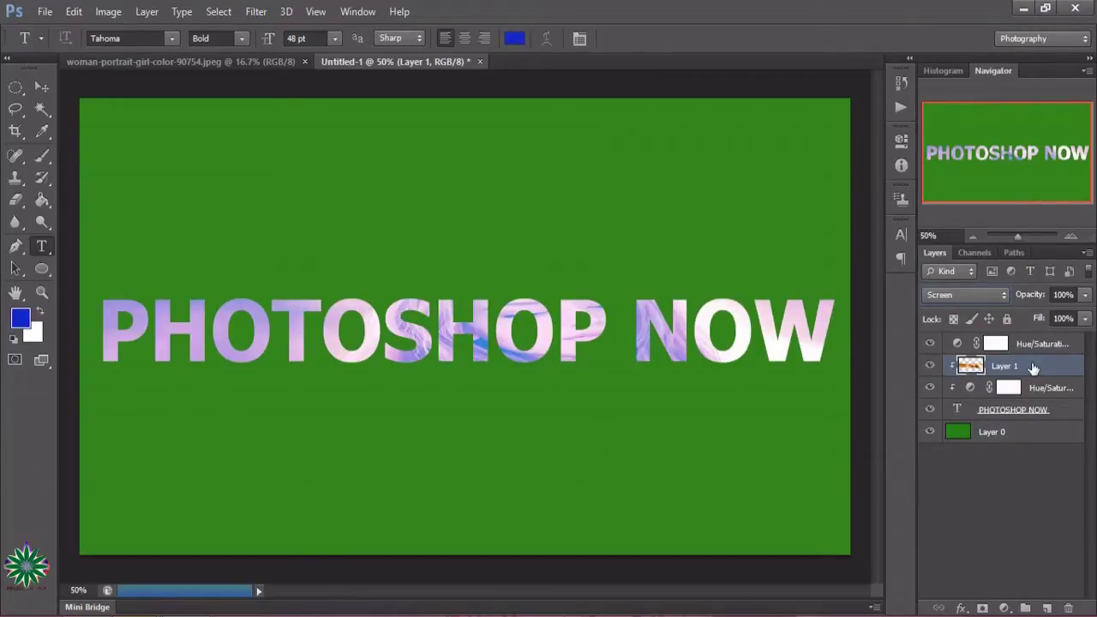
click(966, 297)
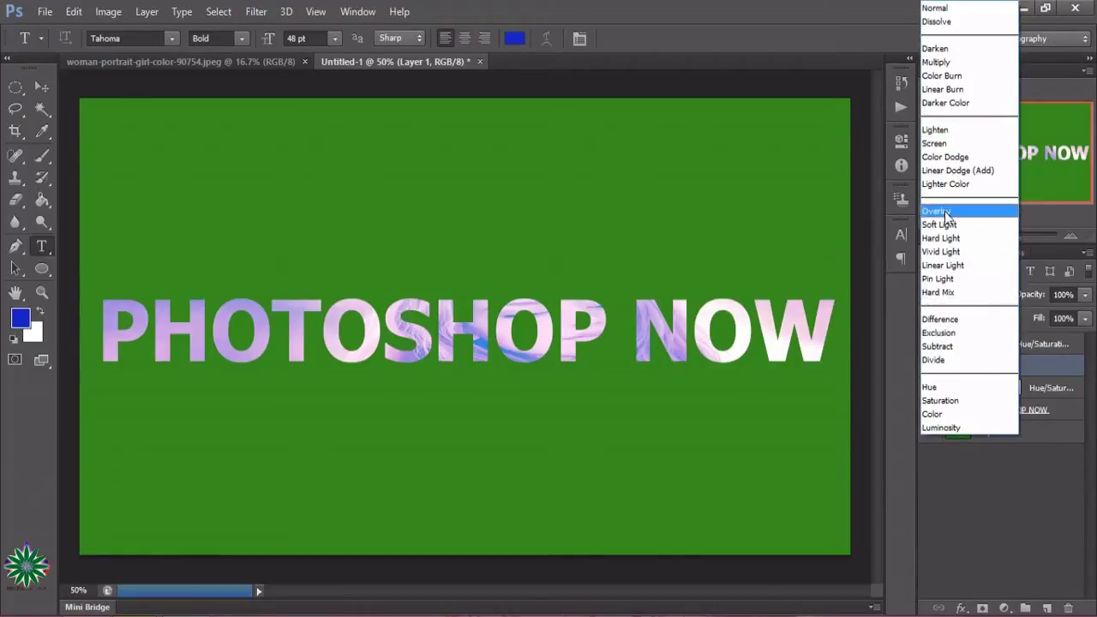
click(947, 218)
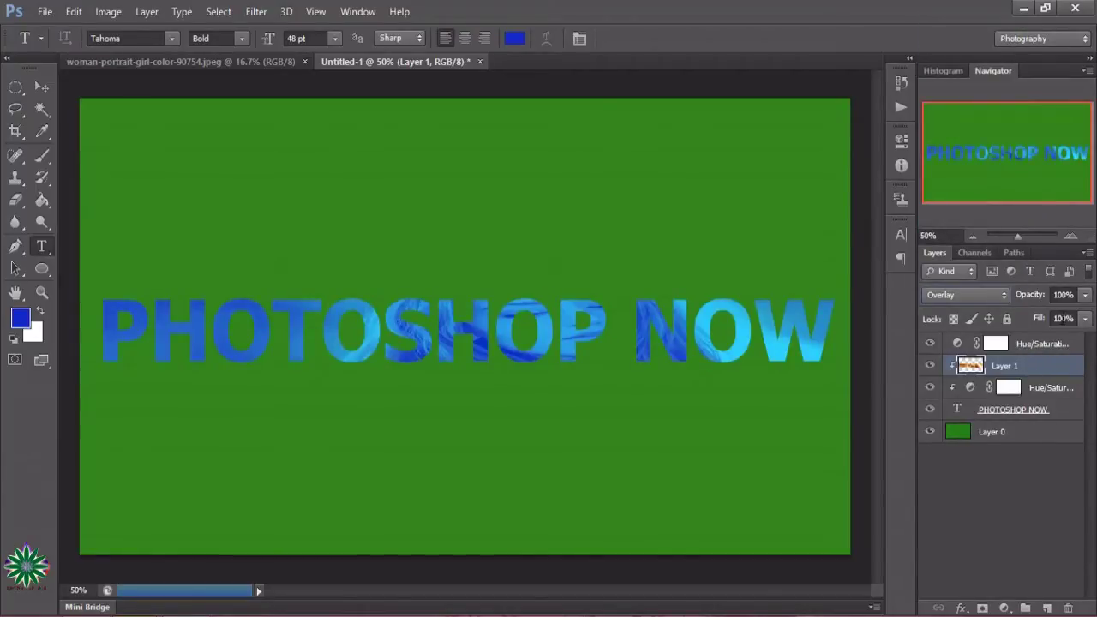
click(964, 296)
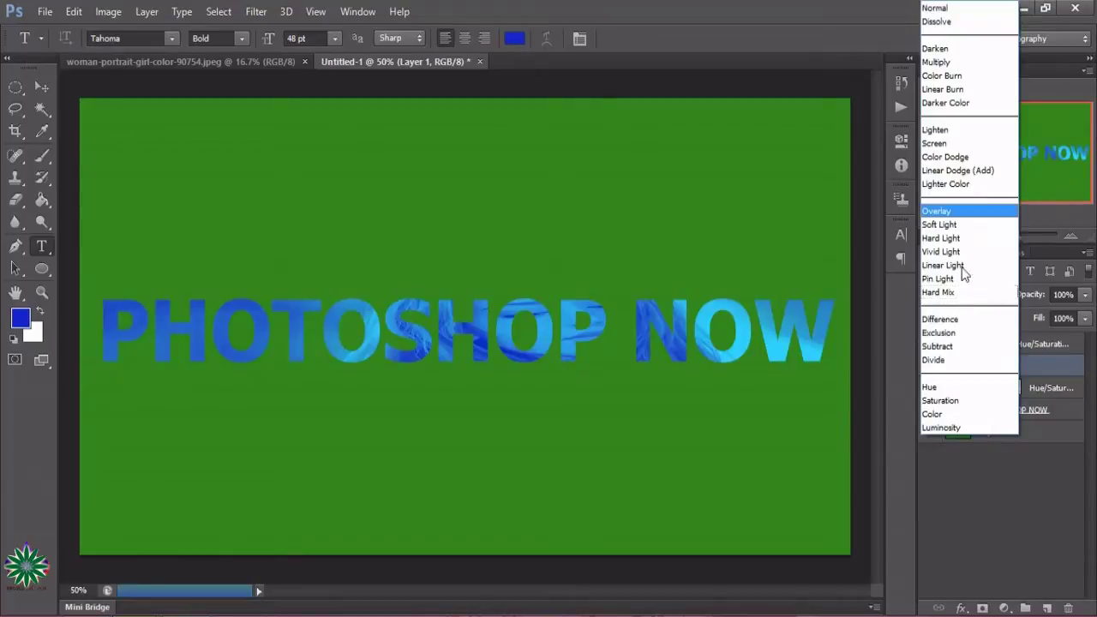
click(952, 225)
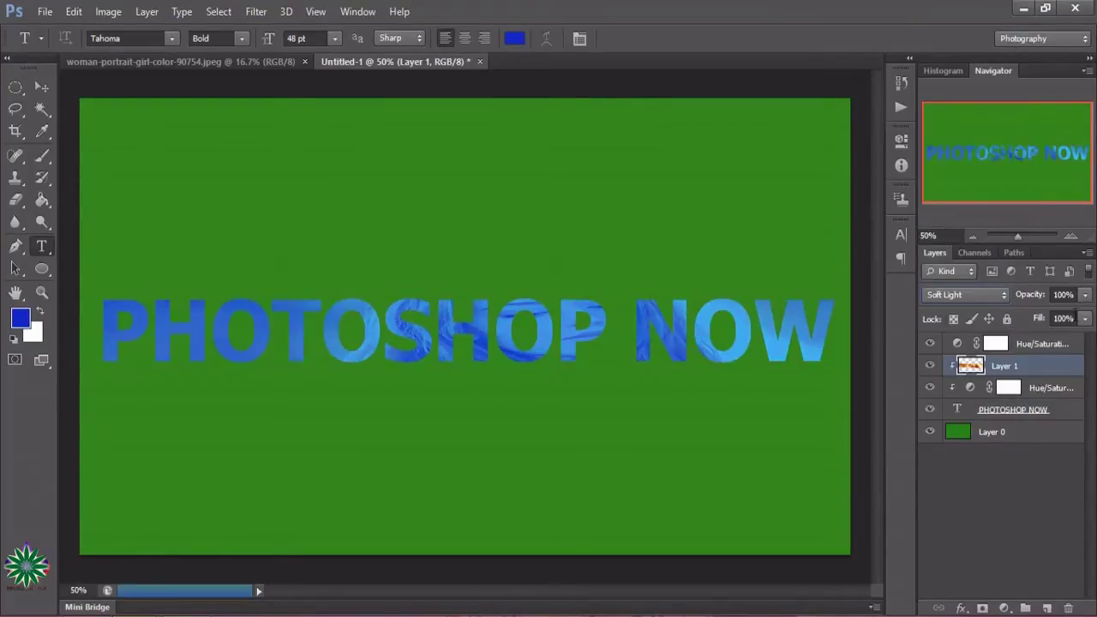
- Compare Screen, Hue and Color on Layer 1, then settle on Luminosity
click(990, 298)
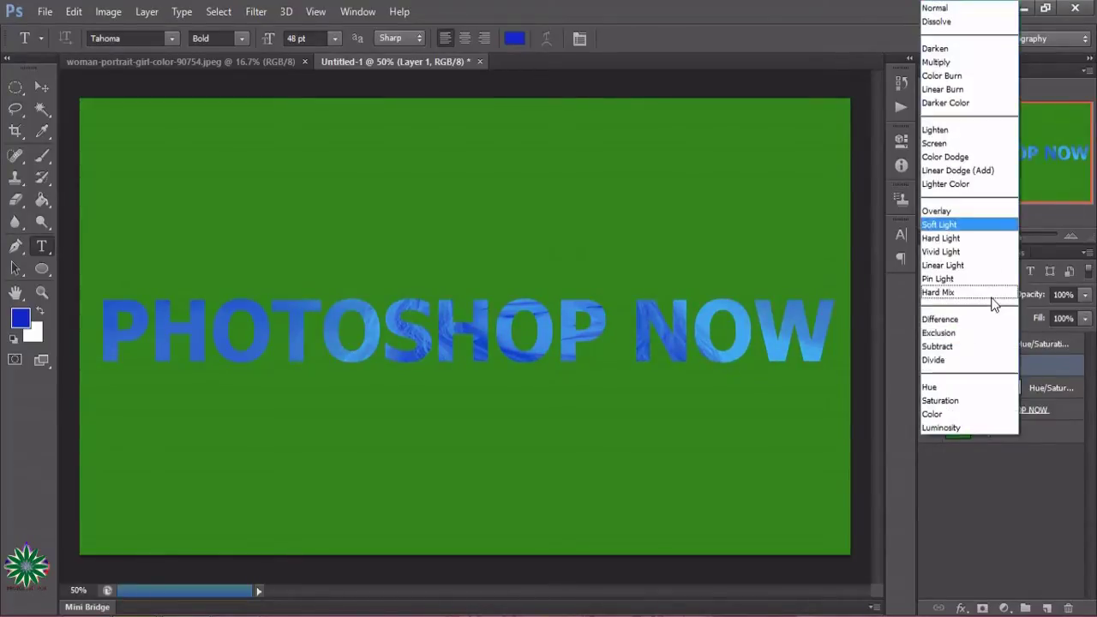
click(948, 144)
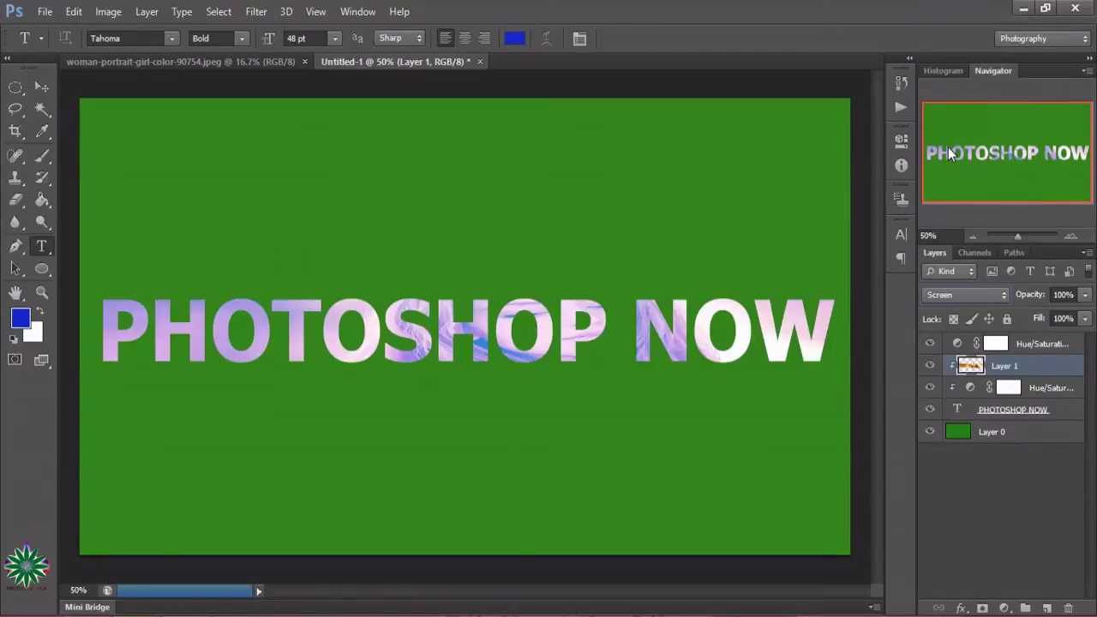
click(987, 299)
click(959, 385)
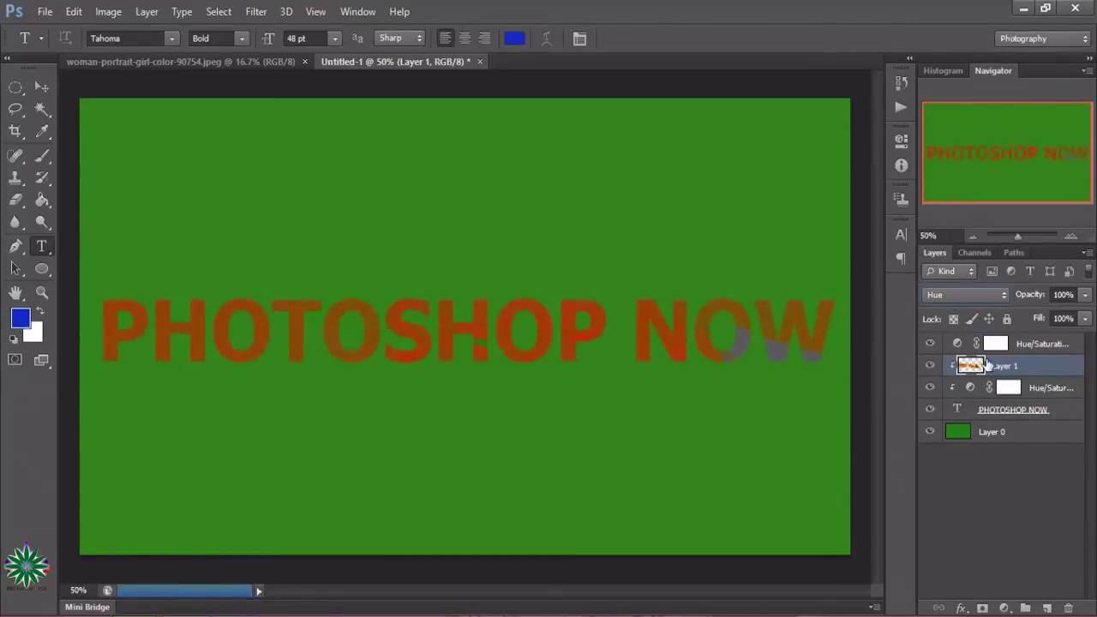
click(966, 299)
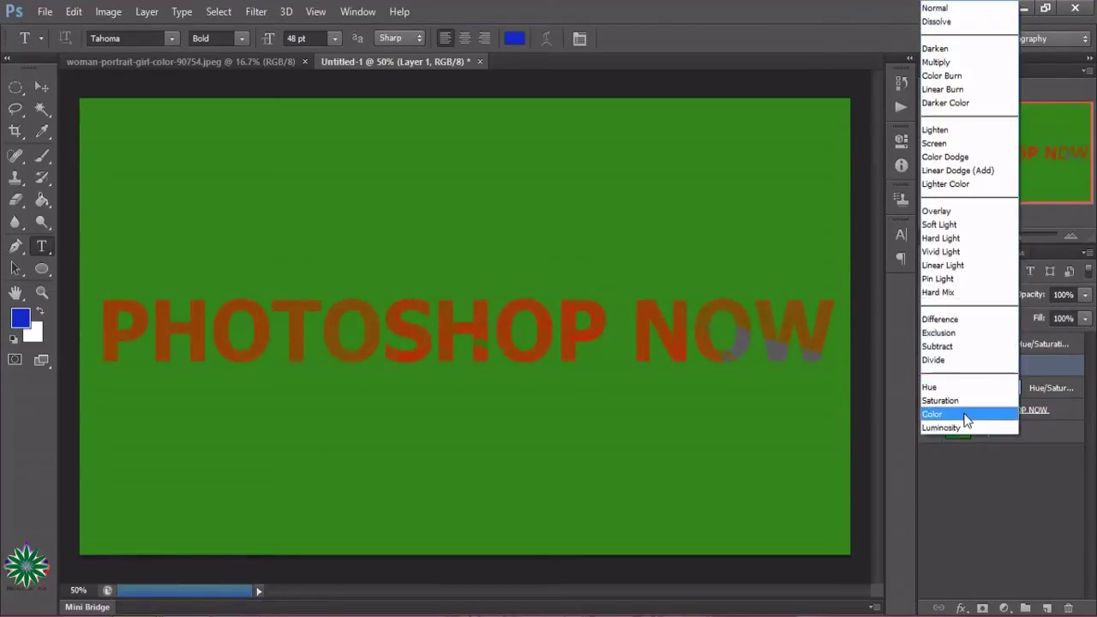
click(964, 417)
click(968, 294)
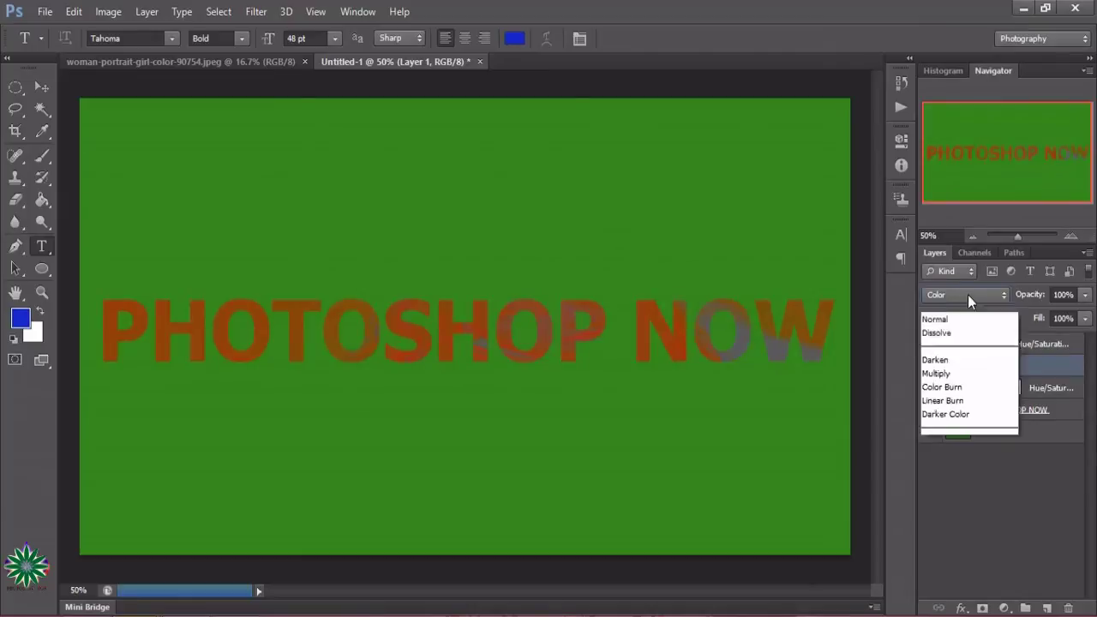
click(960, 428)
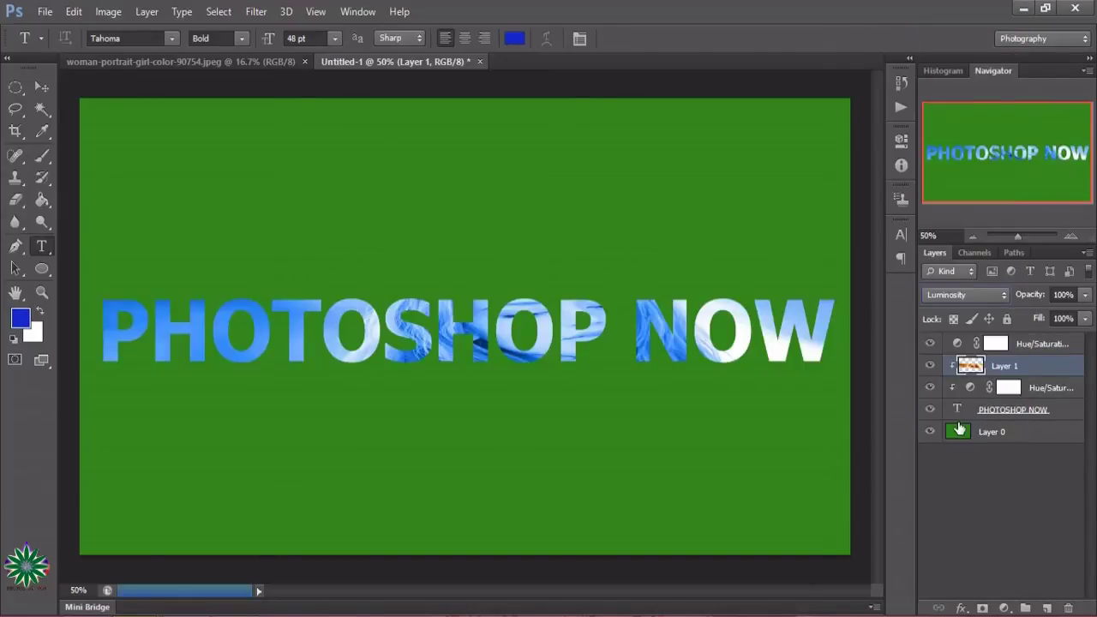